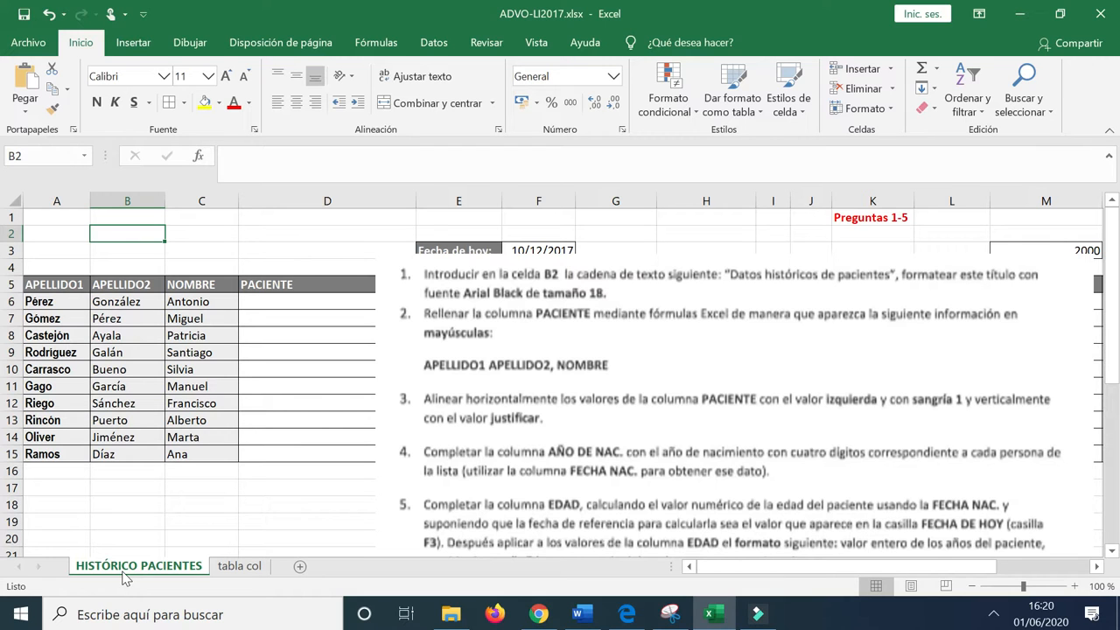
Enter the title "Datos históricos de pacientes" in cell B2 of the HISTÓRICO PACIENTES sheet.
{"action": "left_click", "coordinate": [248, 566]}
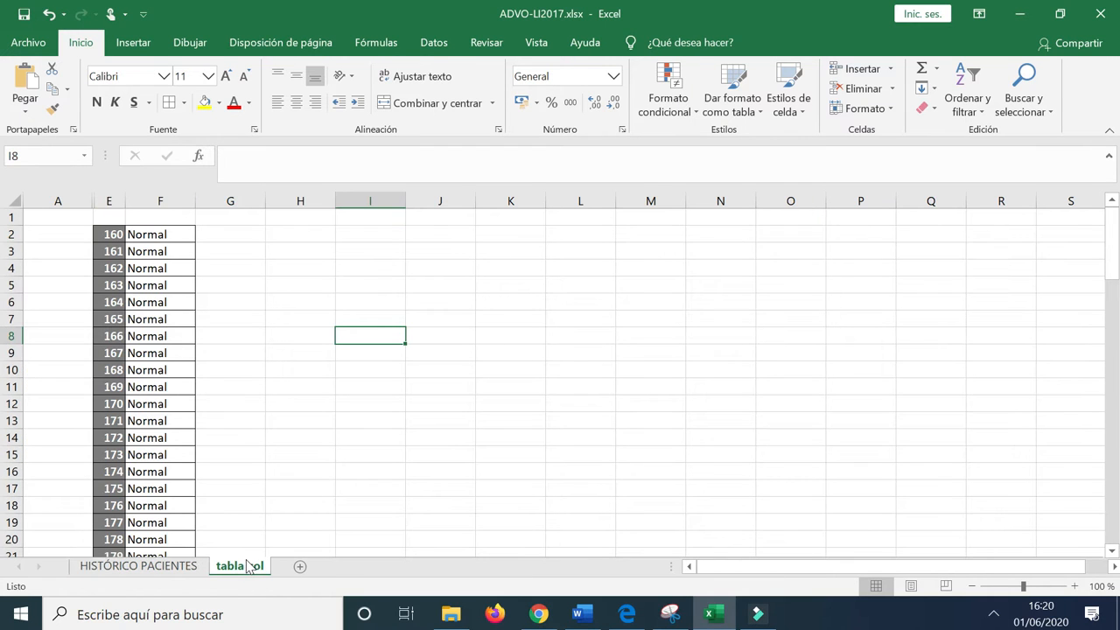
{"action": "left_click", "coordinate": [140, 566]}
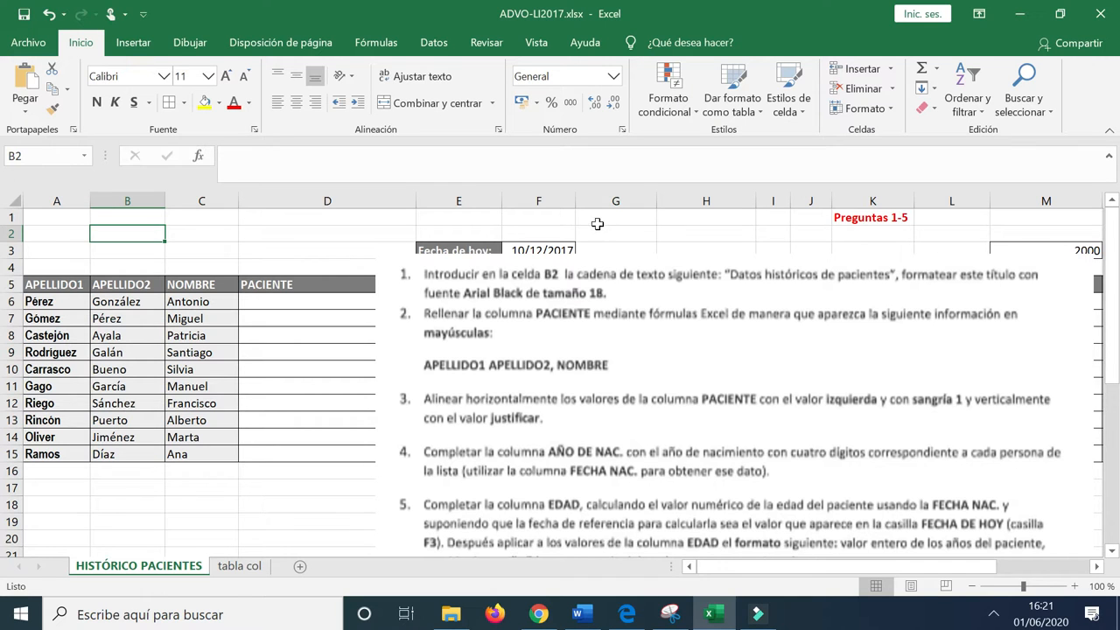
{"action": "left_click", "coordinate": [614, 221]}
{"action": "left_click", "coordinate": [35, 156]}
{"action": "type", "text": "b2"}
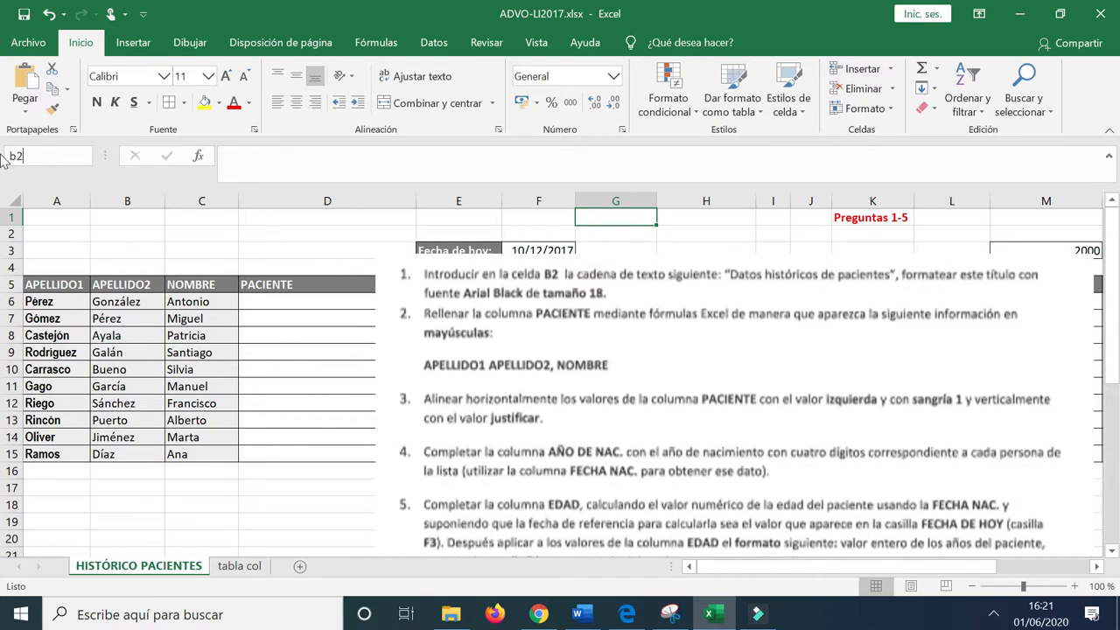
{"action": "key", "text": "Return"}
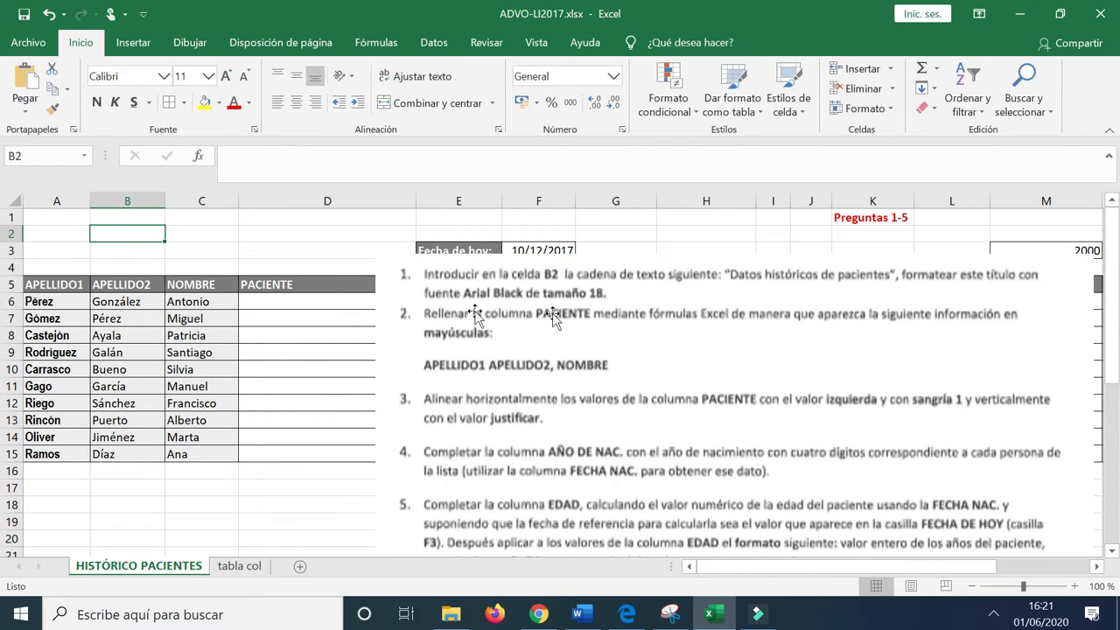
{"action": "type", "text": "Datos"}
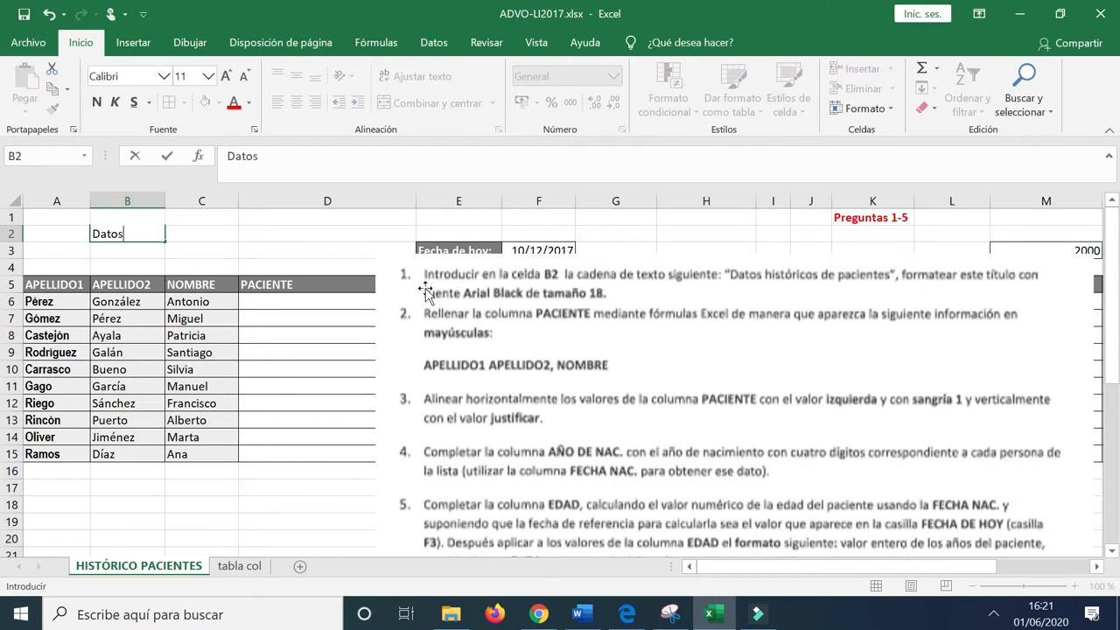
{"action": "type", "text": " históricos de pacientes"}
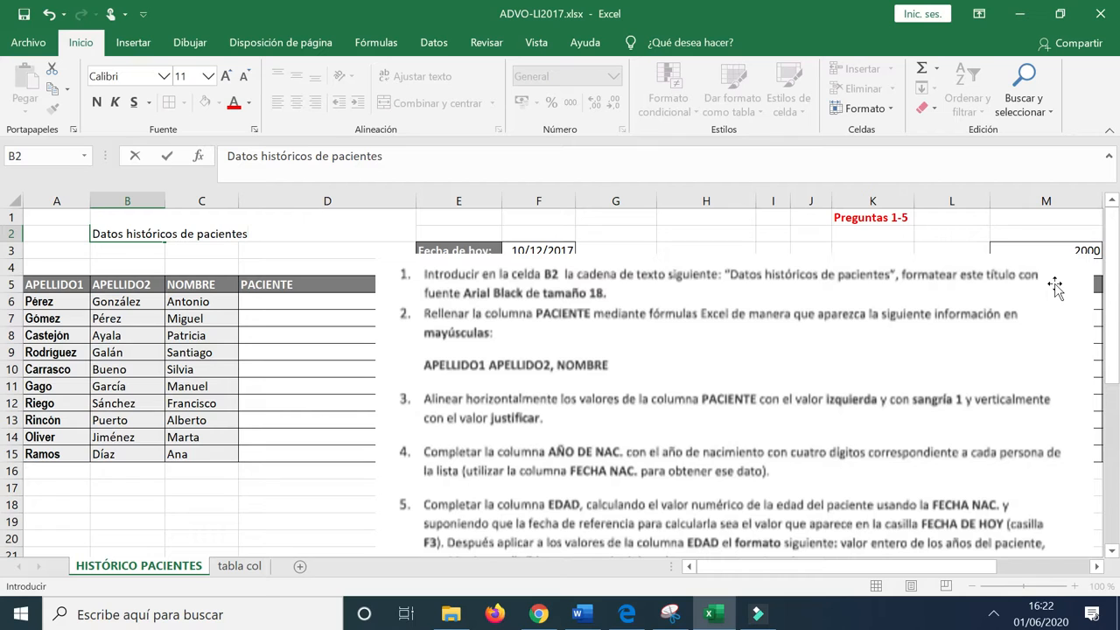
{"action": "left_click", "coordinate": [172, 157]}
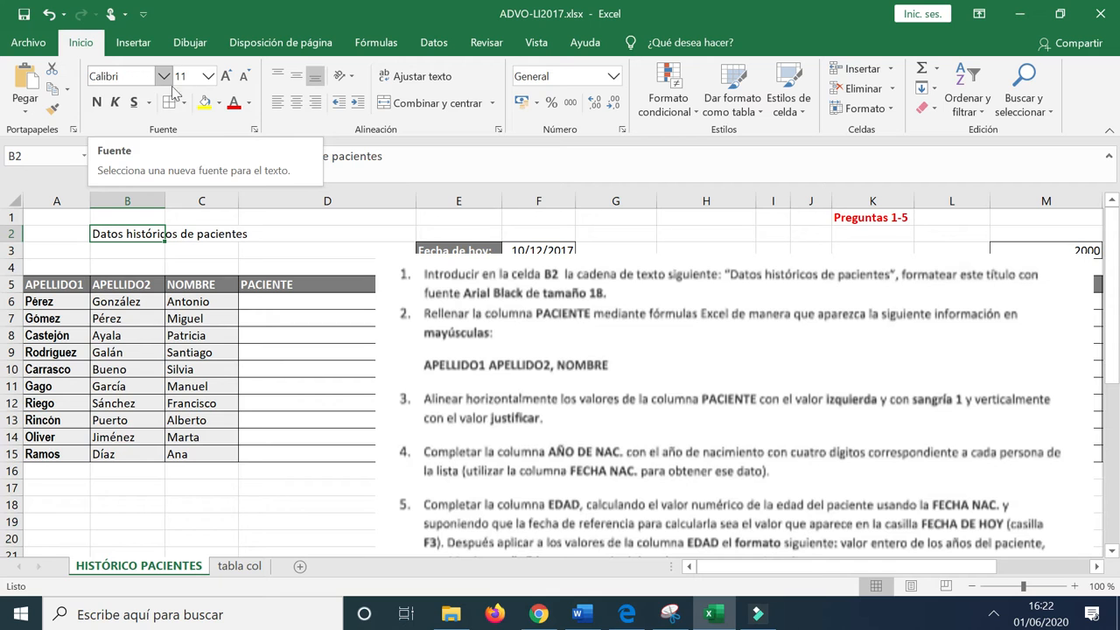
Format the title in B2 as Arial Black, size 18, and adjust the height of row 2 to fit it.
{"action": "left_click", "coordinate": [253, 132]}
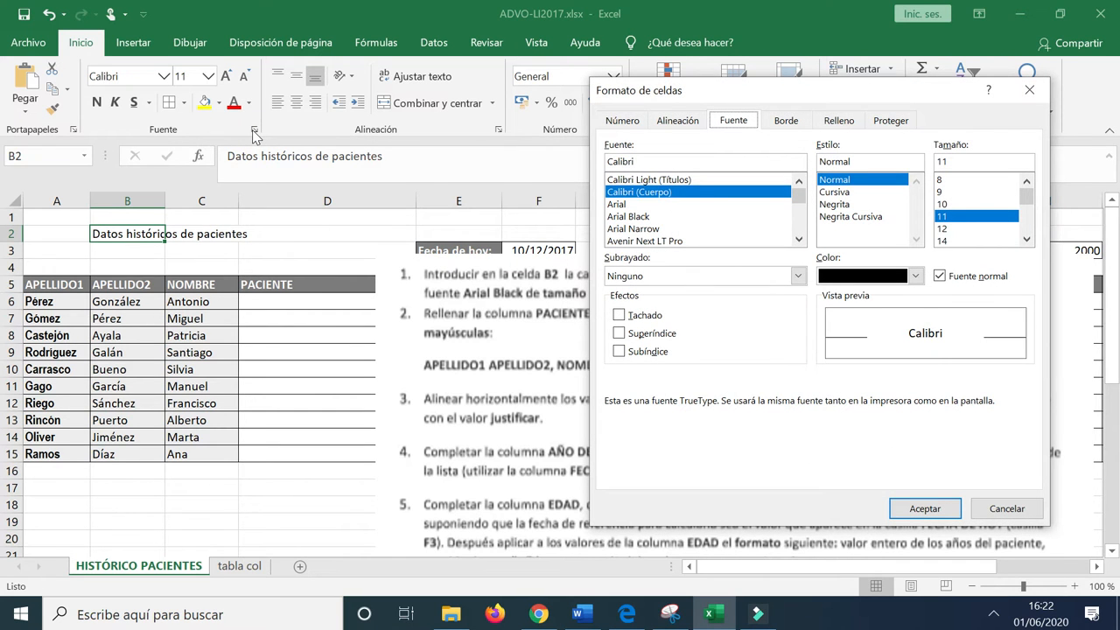
{"action": "left_click", "coordinate": [614, 217]}
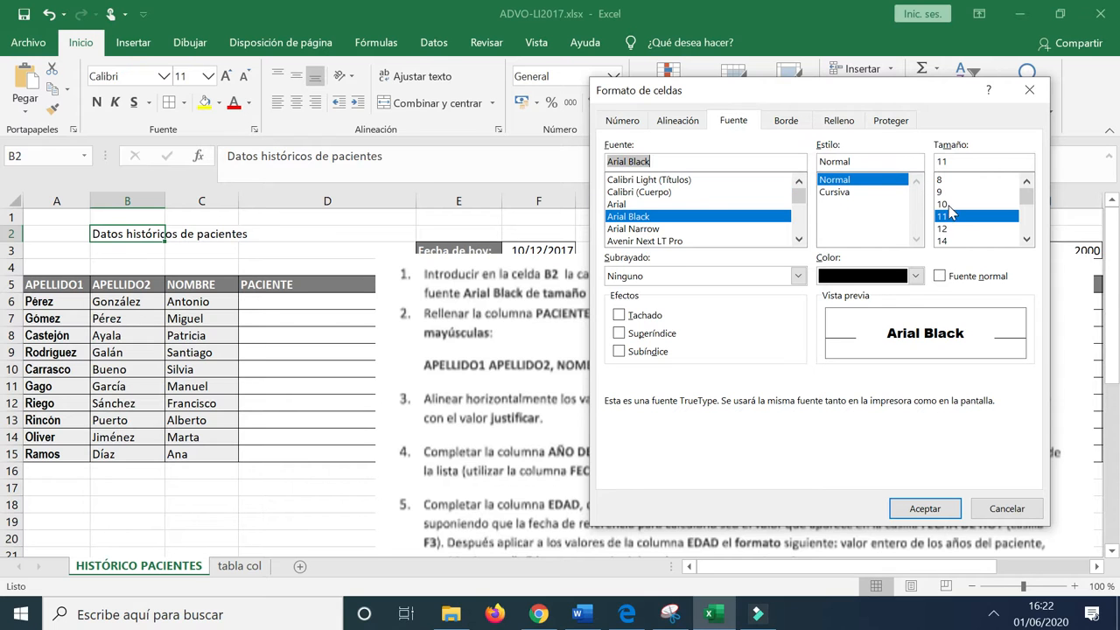
{"action": "double_click", "coordinate": [943, 162]}
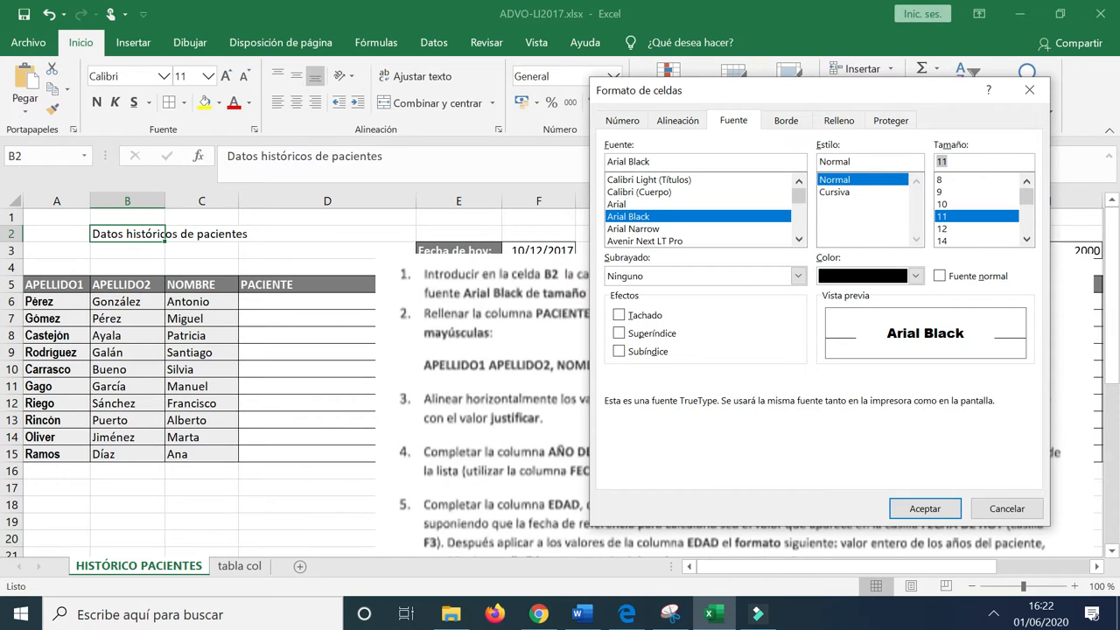
{"action": "type", "text": "18"}
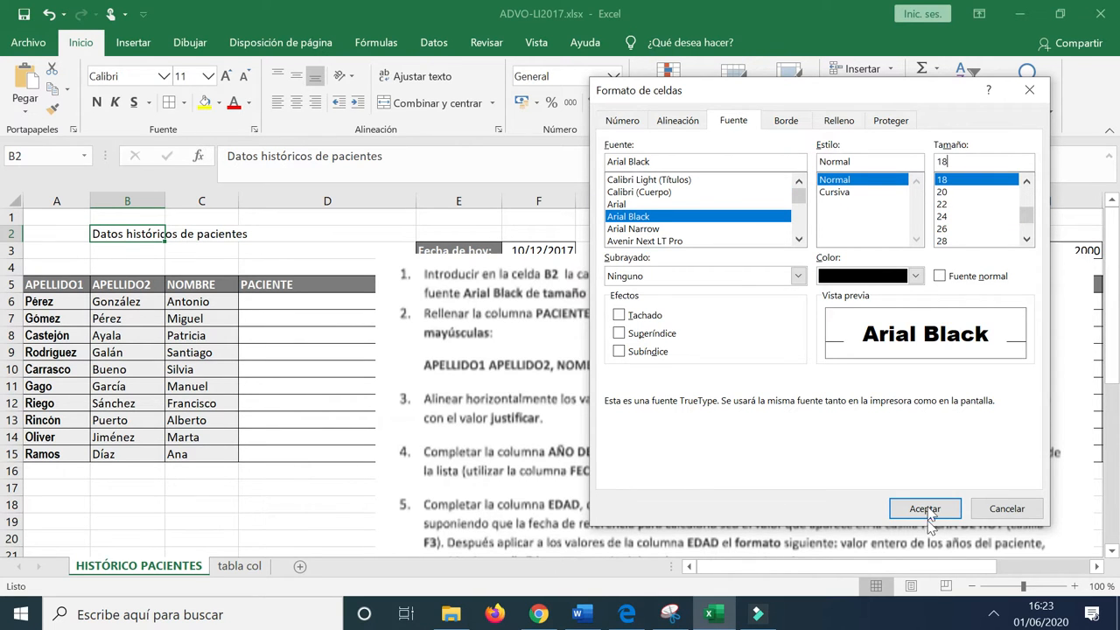
{"action": "left_click", "coordinate": [925, 510]}
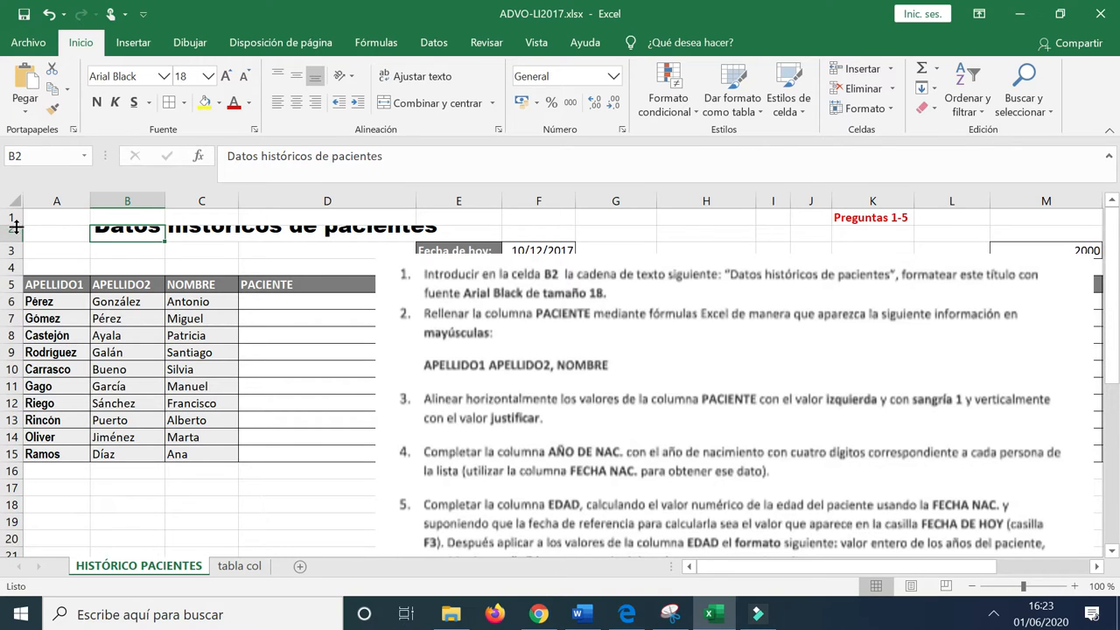
{"action": "left_click_drag", "start_coordinate": [16, 227], "coordinate": [17, 252]}
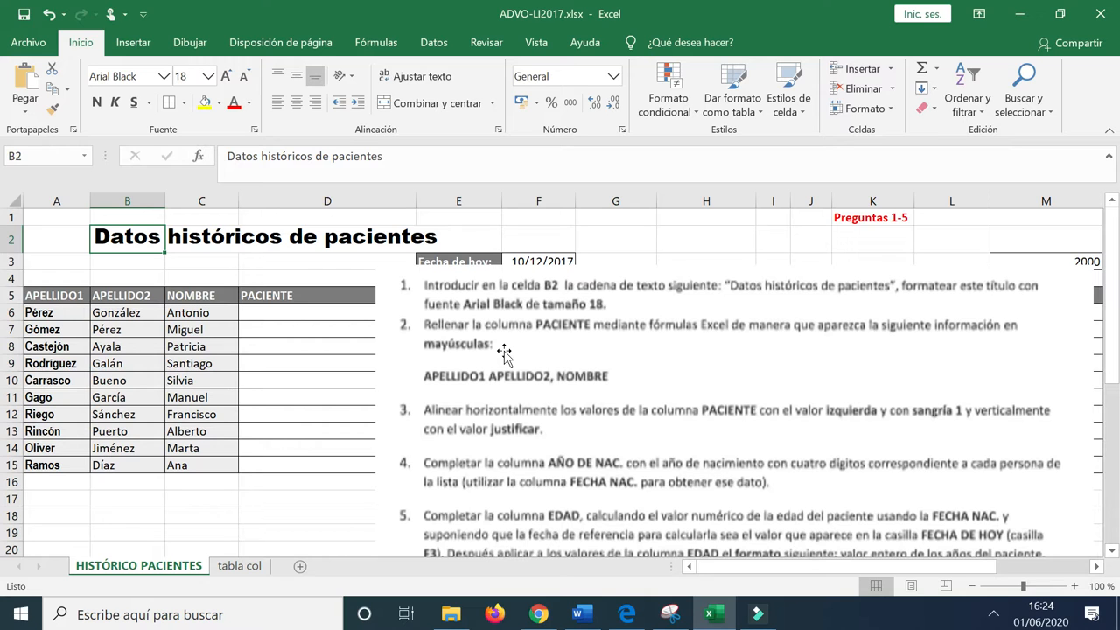
Begin an uppercase formula in D6 that joins both surnames with a space: =MAYUSC(A6&" "&B6.
{"action": "left_click", "coordinate": [285, 315]}
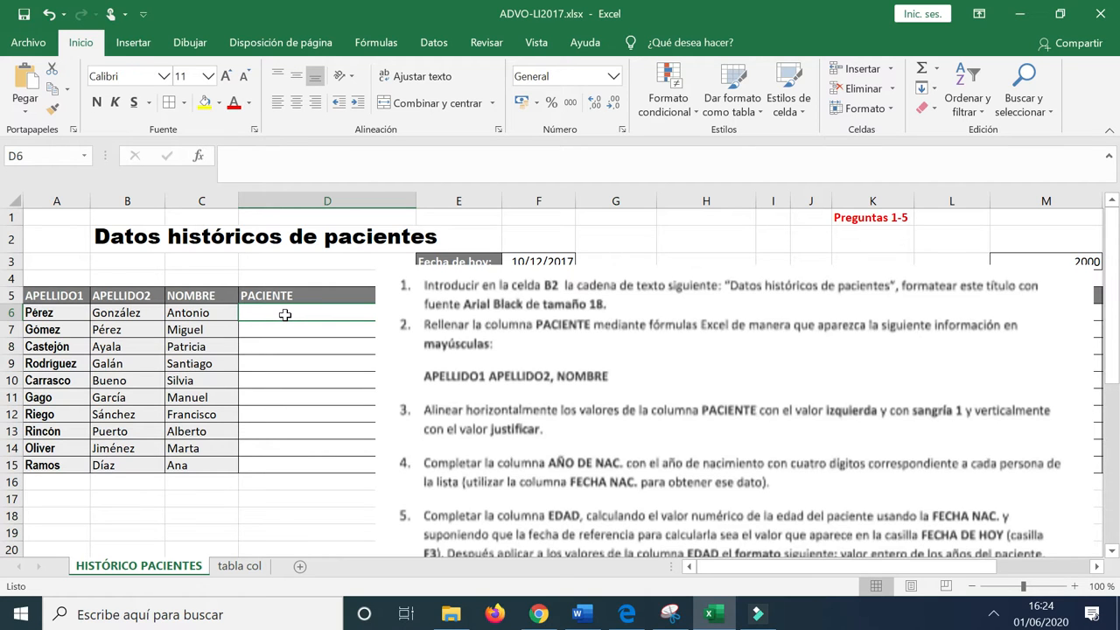
{"action": "type", "text": "="}
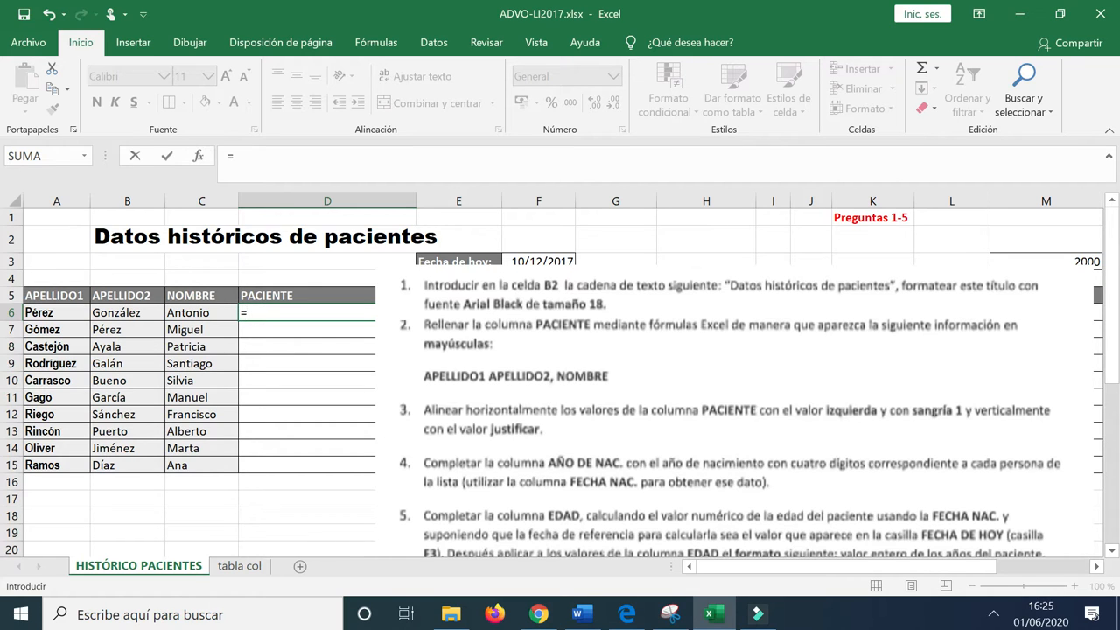
{"action": "type", "text": "ma"}
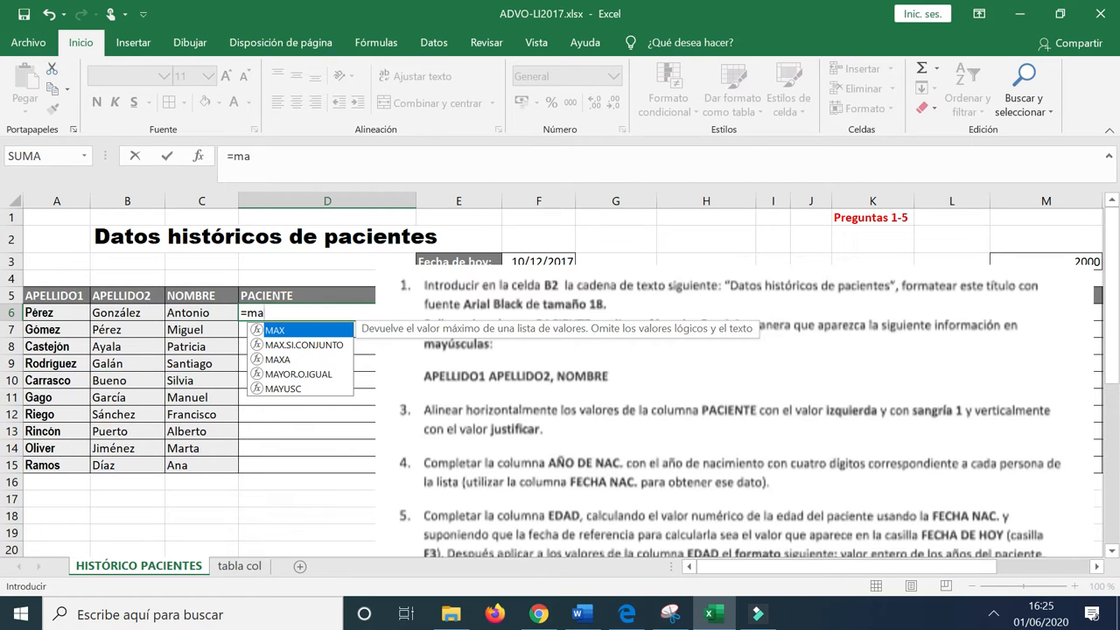
{"action": "type", "text": "yu"}
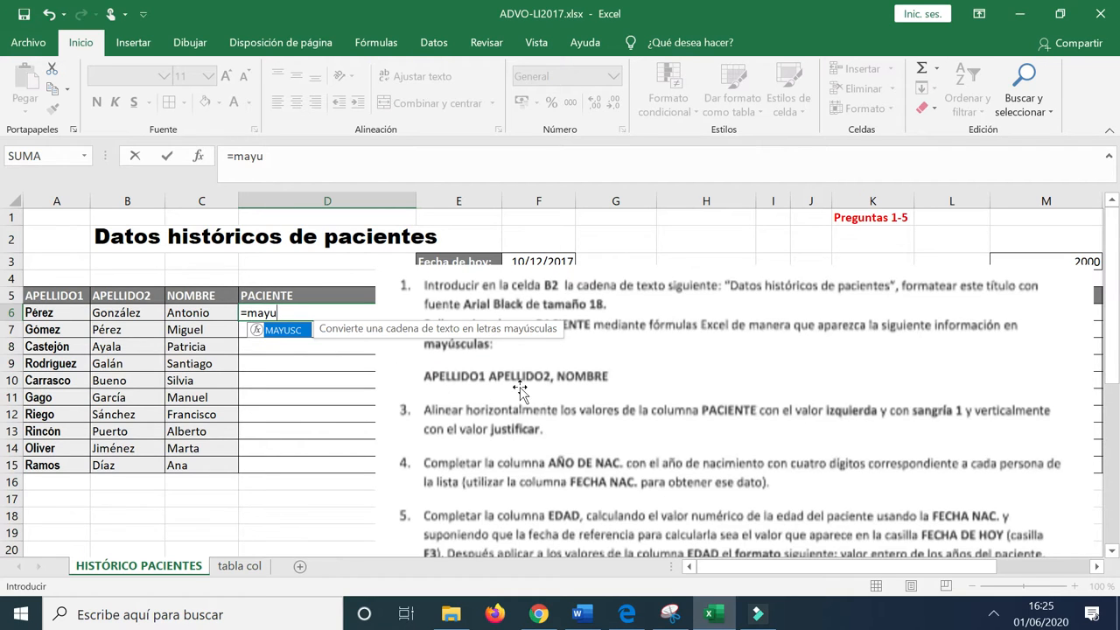
{"action": "double_click", "coordinate": [283, 331]}
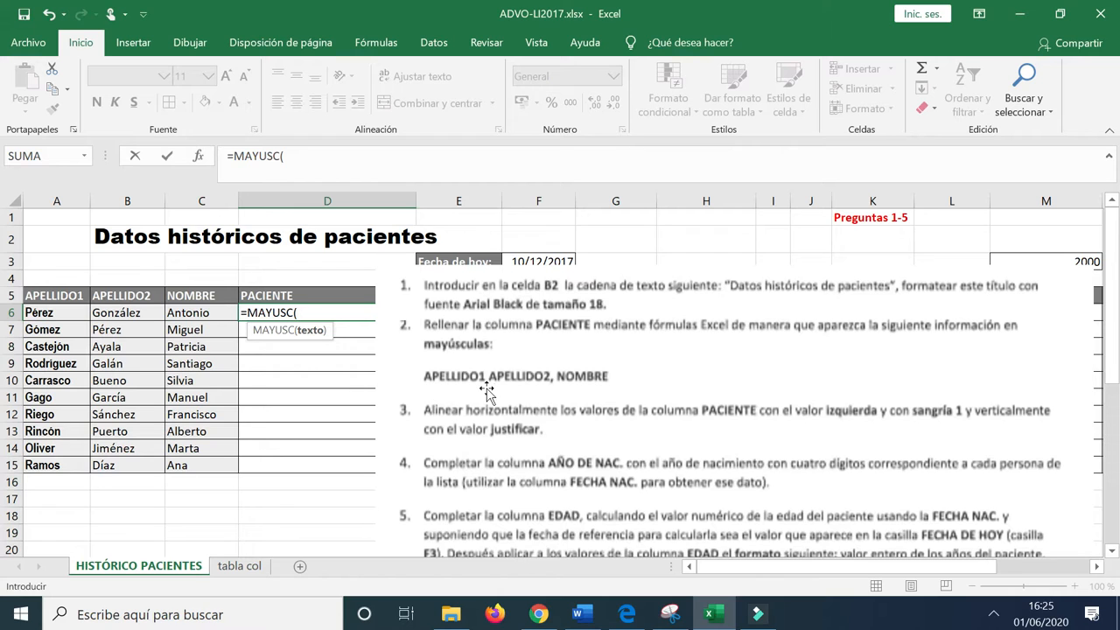
{"action": "left_click", "coordinate": [39, 312]}
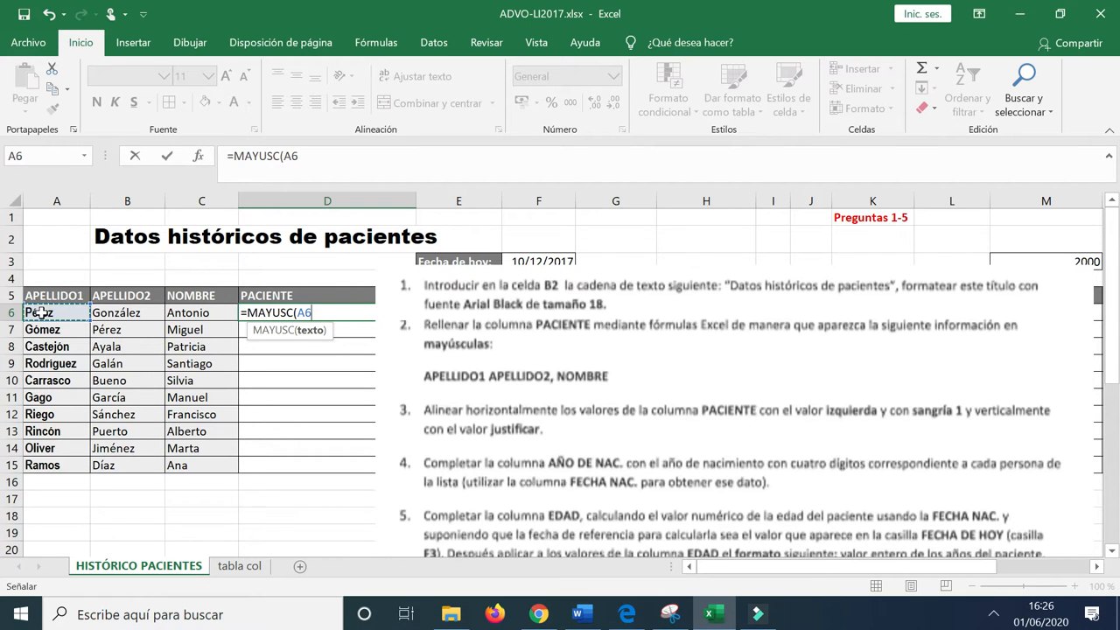
{"action": "type", "text": "&"}
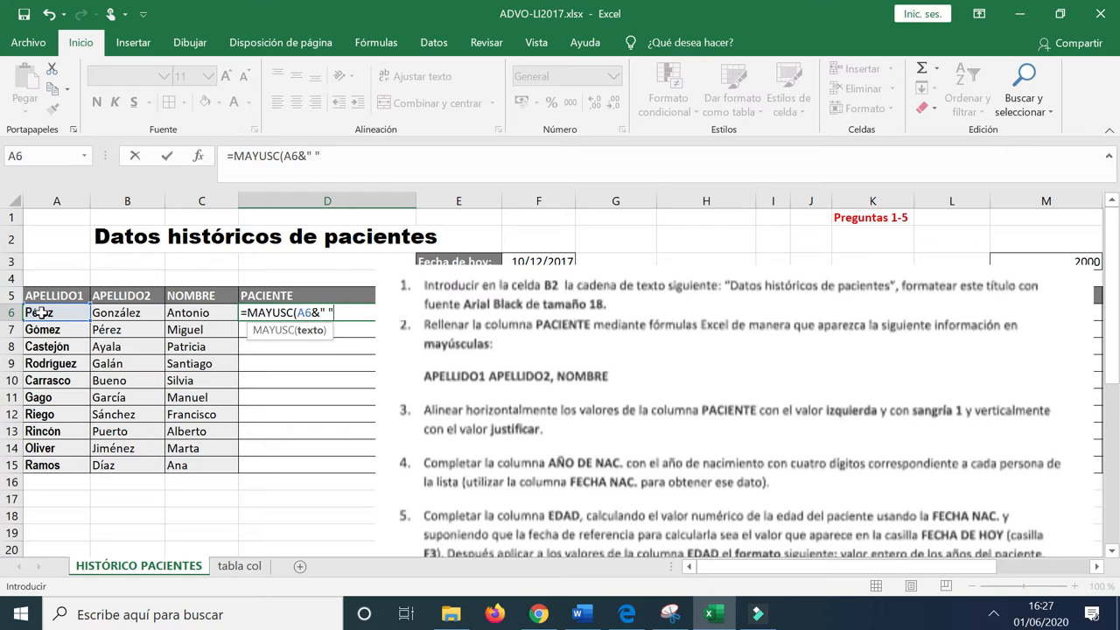
{"action": "type", "text": "&"}
{"action": "left_click", "coordinate": [136, 316]}
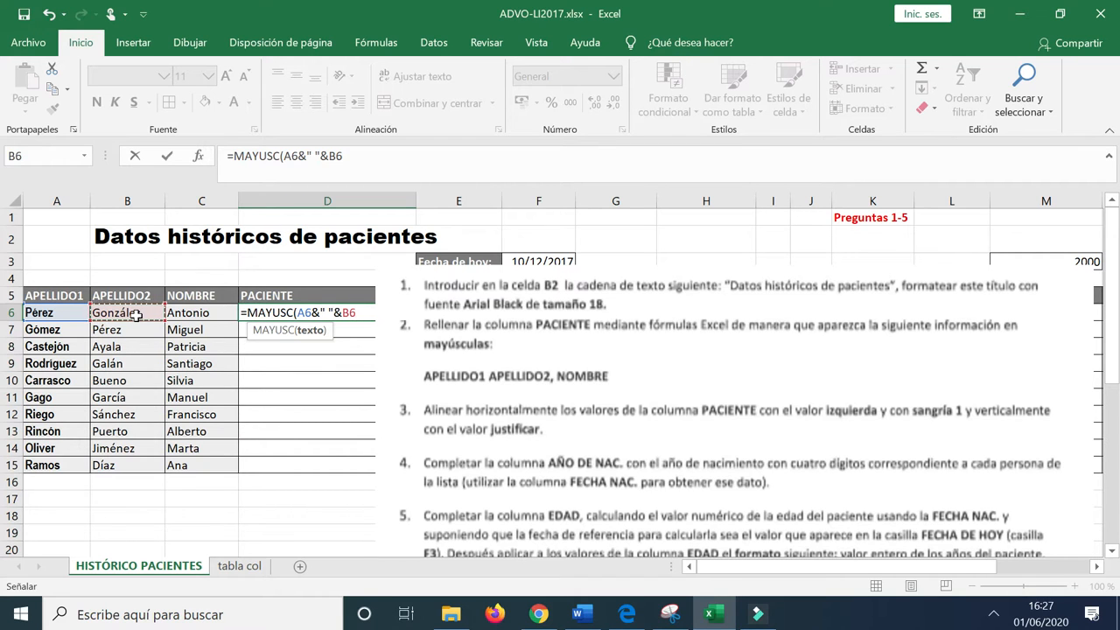
Extend the D6 formula with a ", " separator and the first name in C6, close it and try to enter it.
{"action": "type", "text": "\""}
{"action": "type", "text": ","}
{"action": "type", "text": "&"}
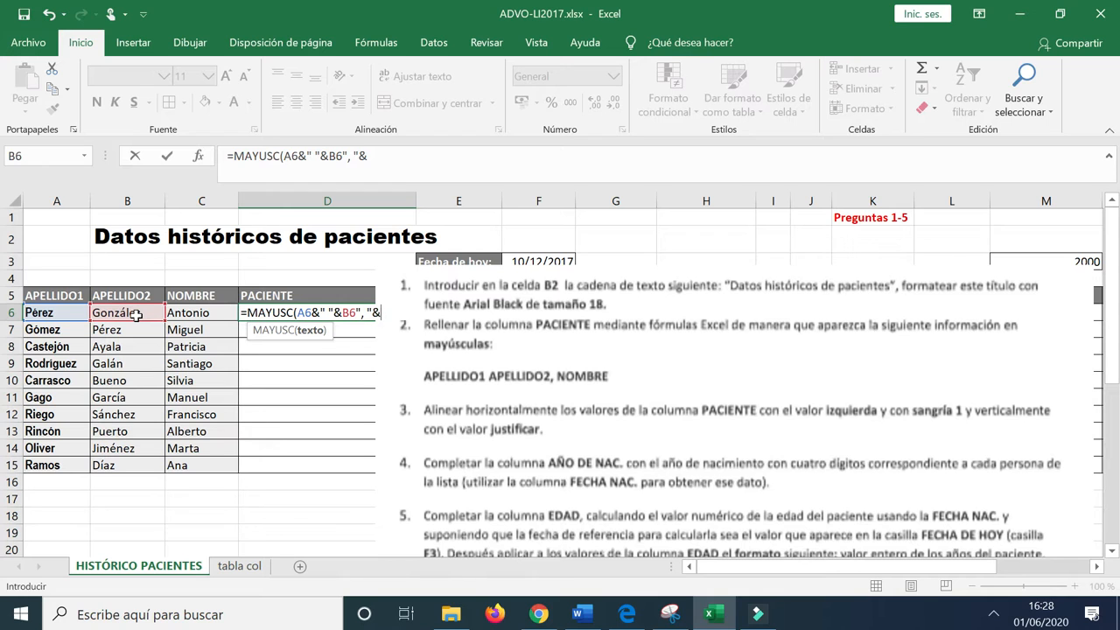
{"action": "left_click", "coordinate": [200, 315]}
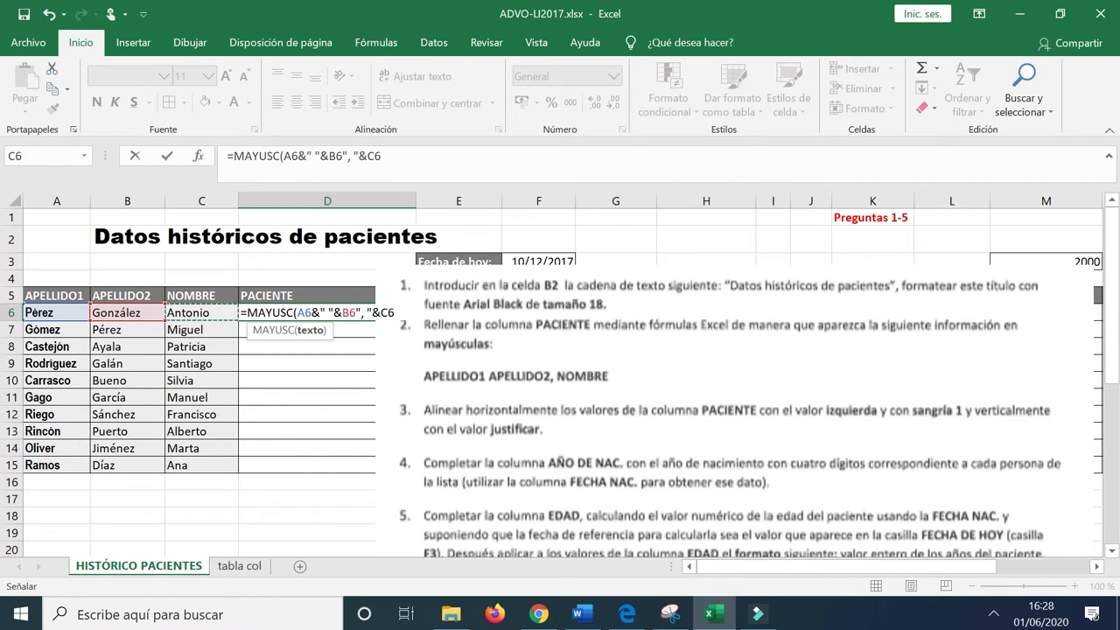
{"action": "left_click", "coordinate": [394, 154]}
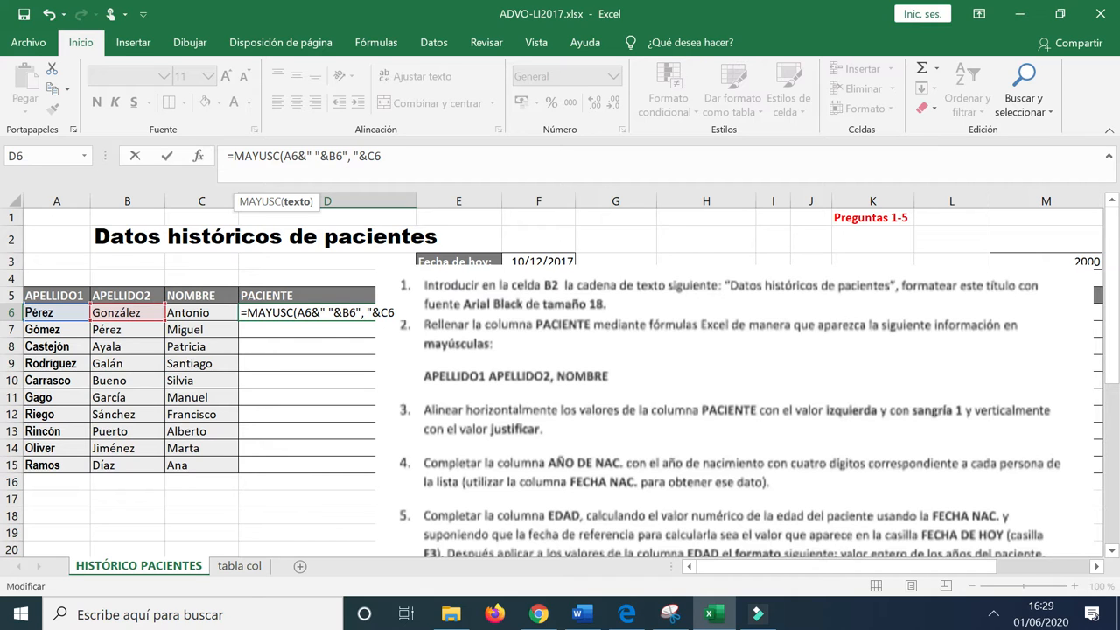
{"action": "type", "text": ")"}
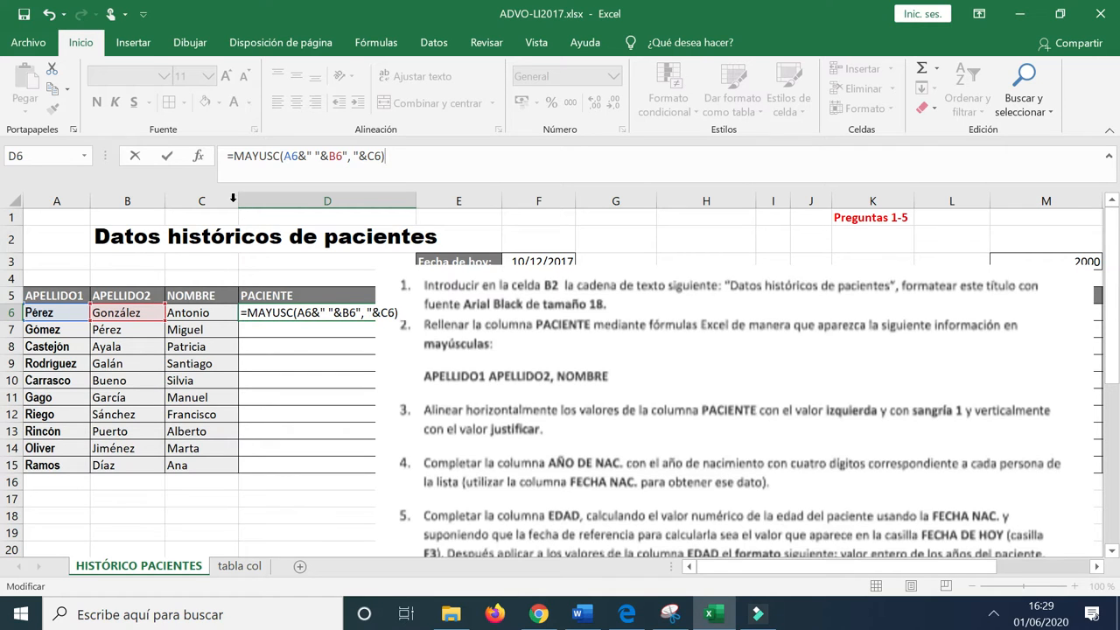
{"action": "left_click", "coordinate": [170, 156]}
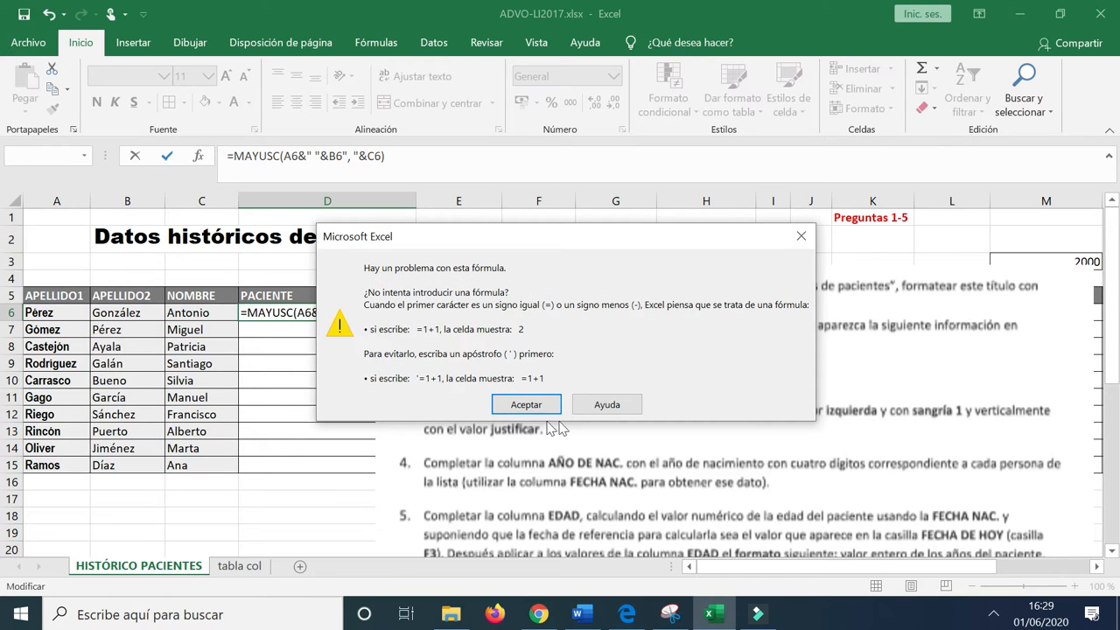
{"action": "left_click", "coordinate": [527, 405]}
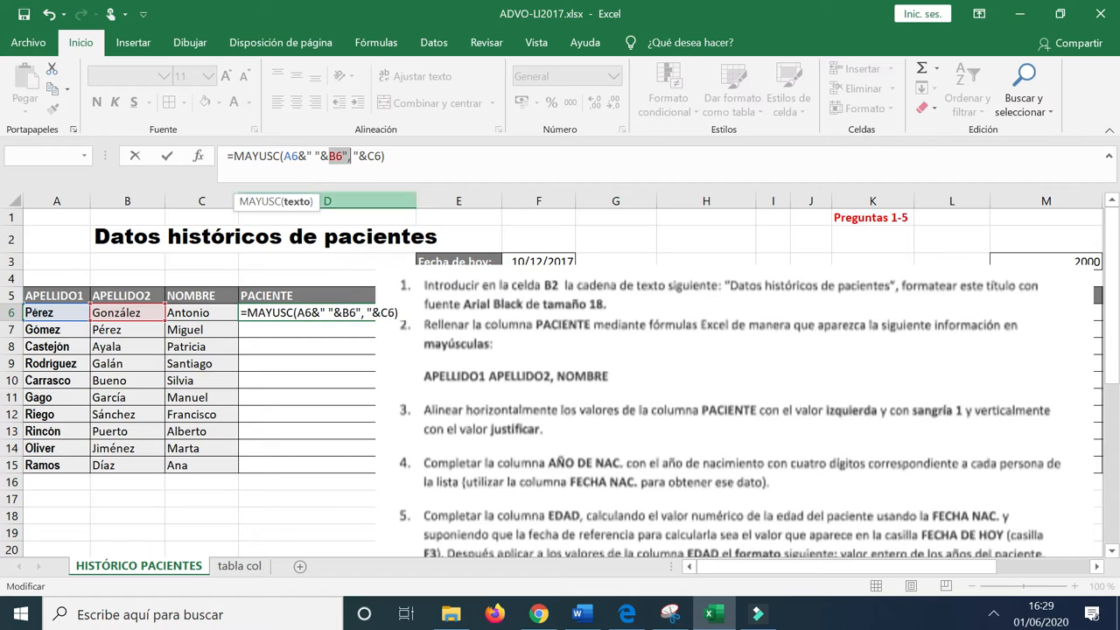
Correct the D6 formula by adding the & after B6, giving =MAYUSC(A6&" "&B6&", "&C6), and enter it.
{"action": "key", "text": "Right"}
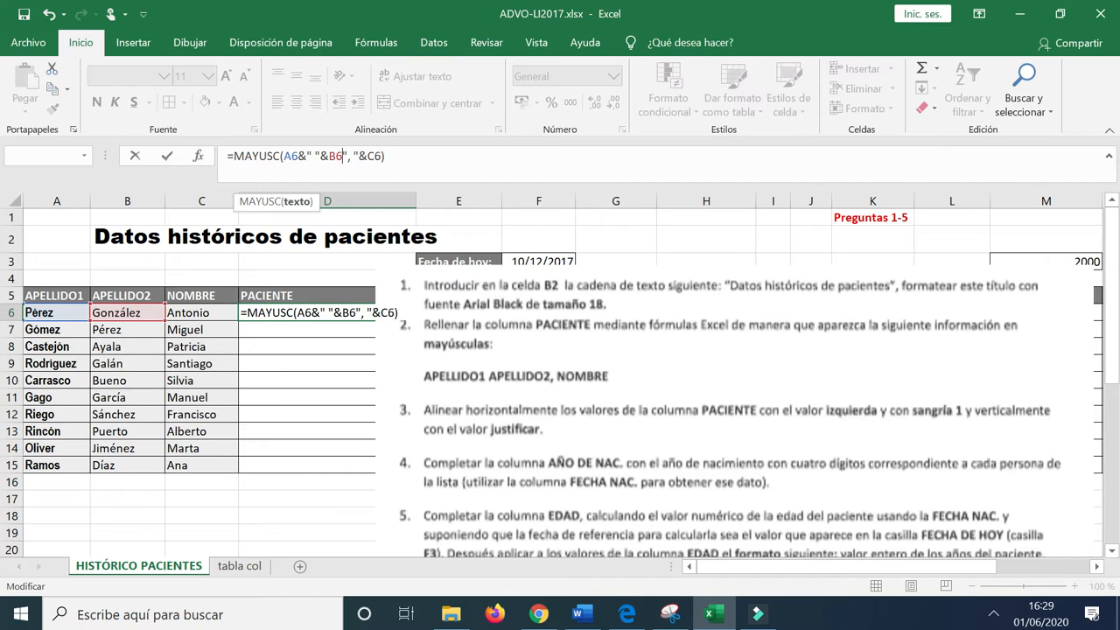
{"action": "type", "text": "&"}
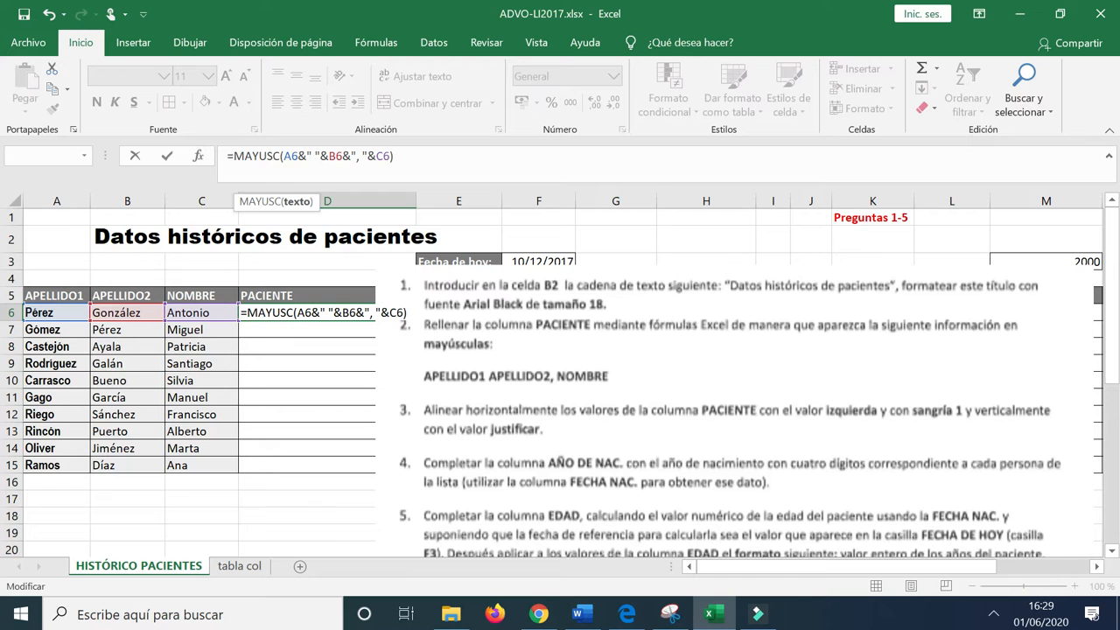
{"action": "left_click", "coordinate": [167, 156]}
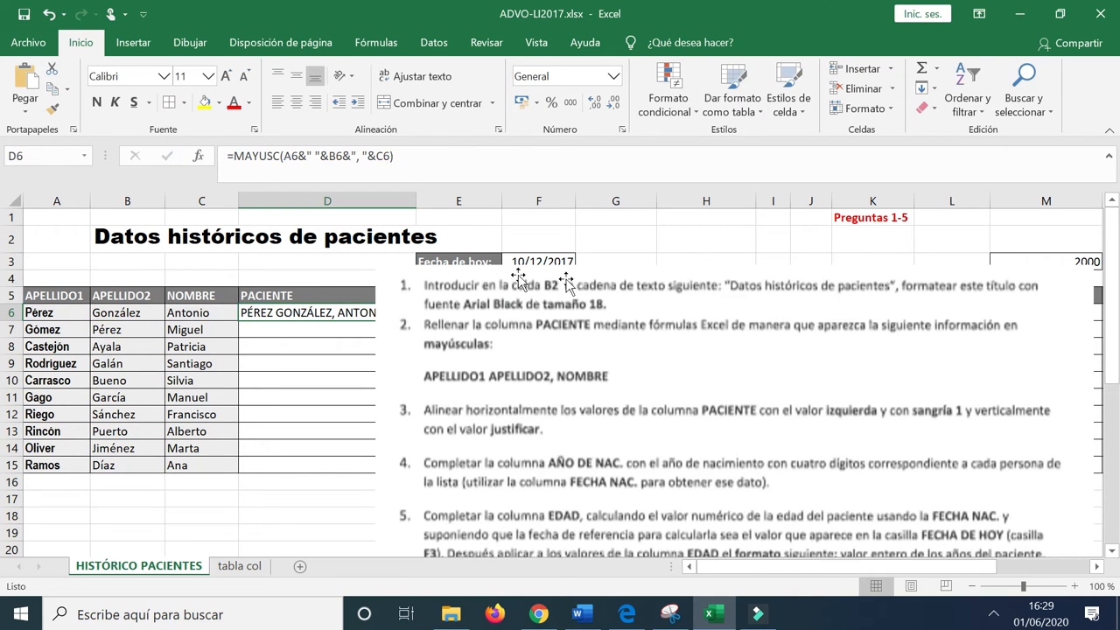
Move the instructions picture clear of the PACIENTE column and fill the D6 formula down to D15.
{"action": "left_click", "coordinate": [673, 286]}
{"action": "left_click_drag", "start_coordinate": [793, 262], "coordinate": [871, 206]}
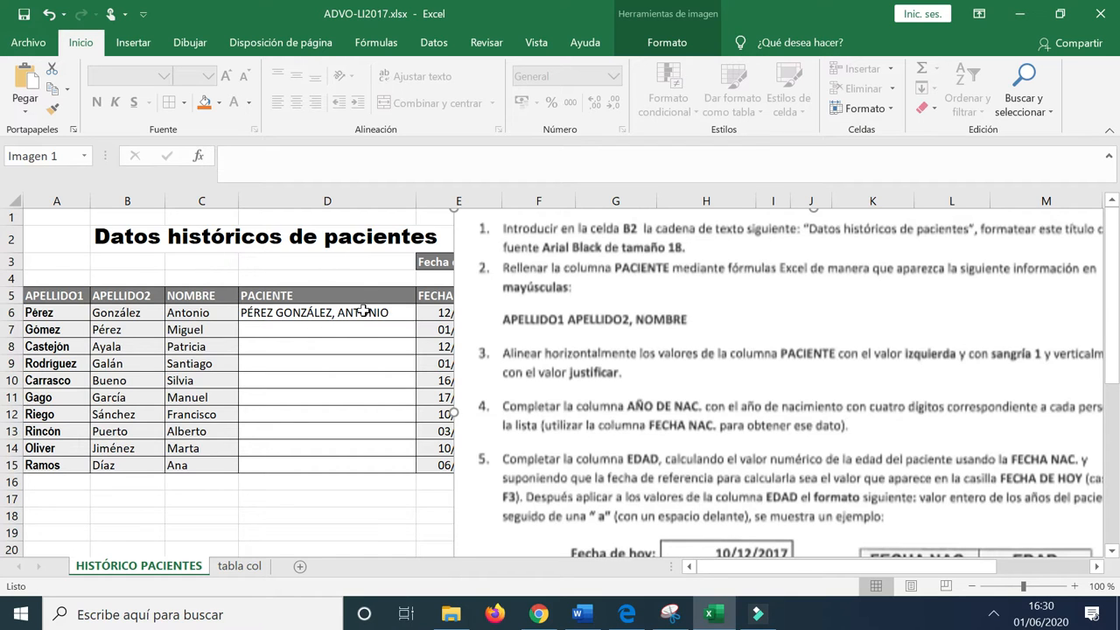
{"action": "left_click", "coordinate": [401, 311]}
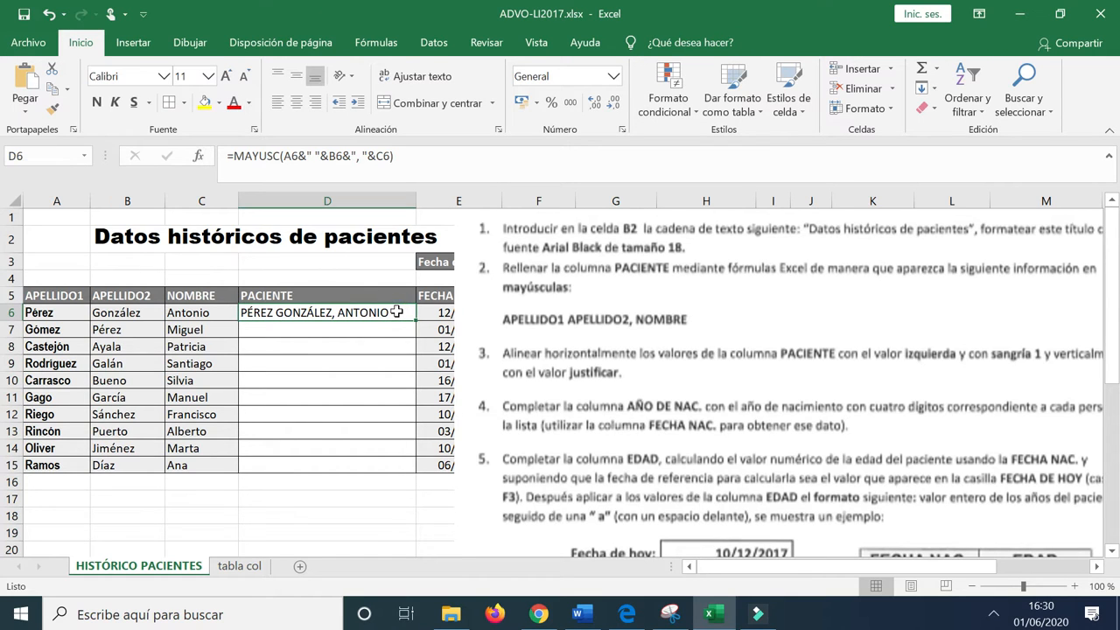
{"action": "left_click_drag", "start_coordinate": [415, 321], "coordinate": [420, 472]}
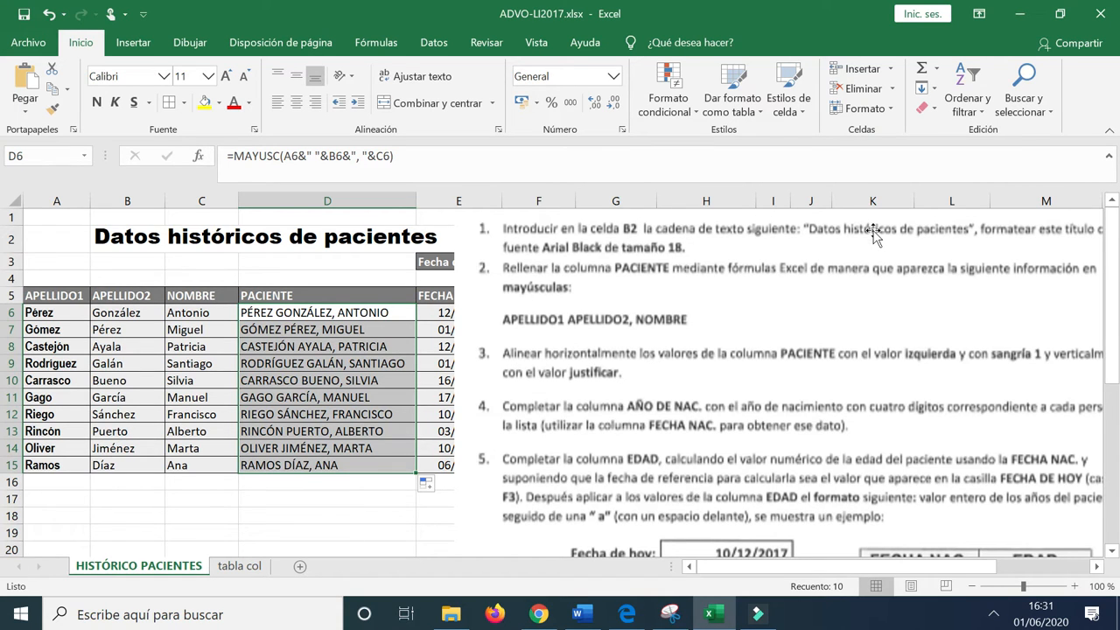
Move the instructions picture clear of the FECHA NAC. column and align D5:D15 horizontally Izquierda (sangría) with indent 1 and vertically Justificar.
{"action": "left_click_drag", "start_coordinate": [873, 232], "coordinate": [906, 242]}
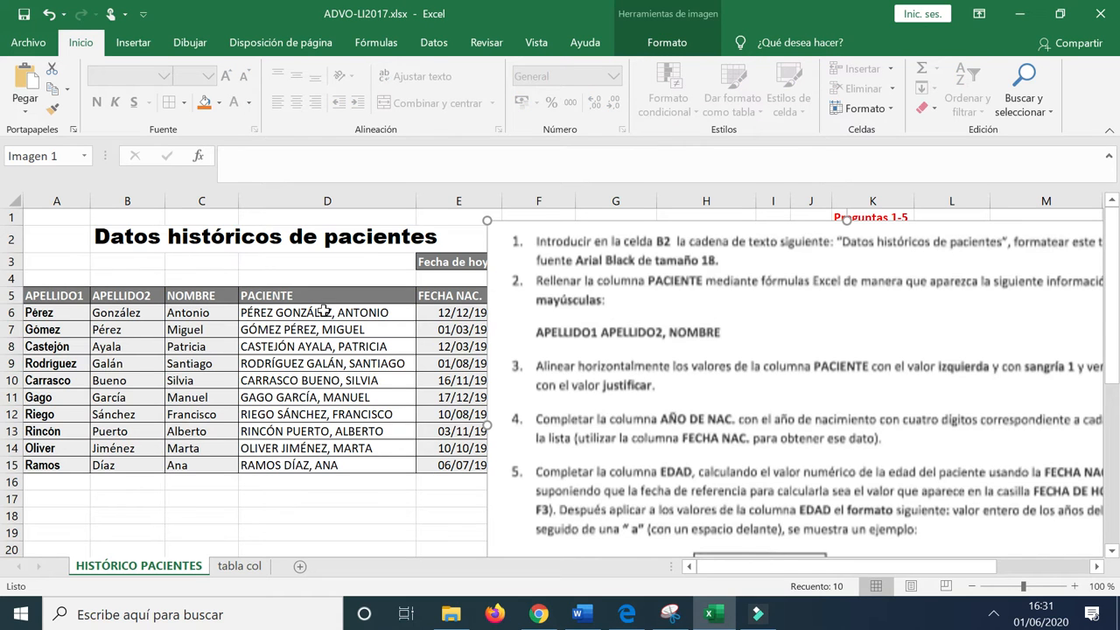
{"action": "left_click_drag", "start_coordinate": [317, 295], "coordinate": [322, 468]}
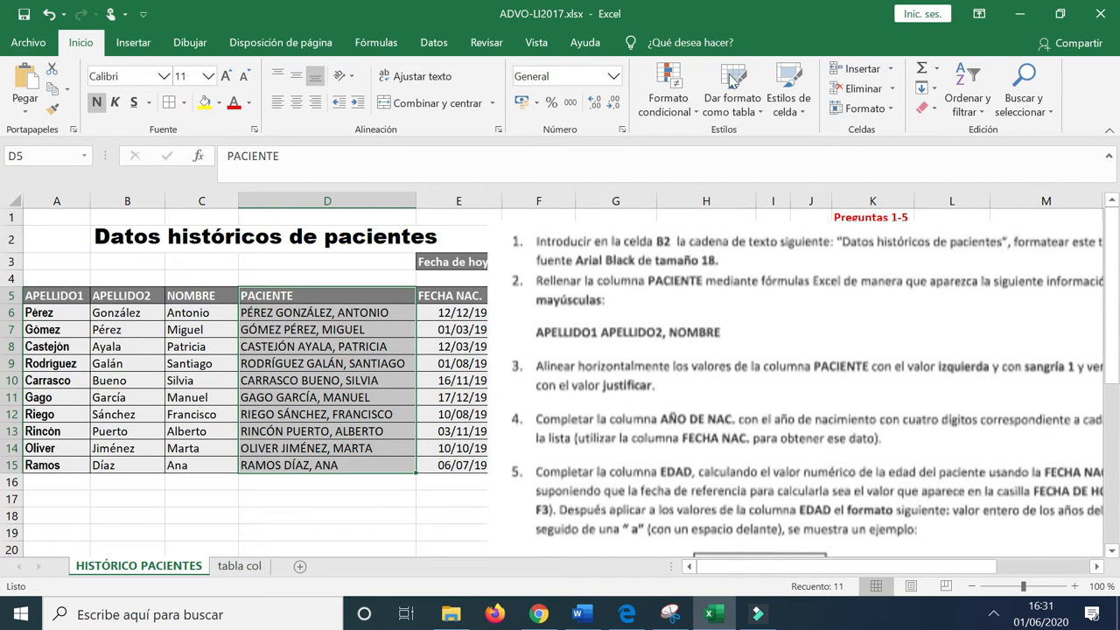
{"action": "left_click", "coordinate": [498, 130]}
{"action": "left_click_drag", "start_coordinate": [816, 95], "coordinate": [270, 133]}
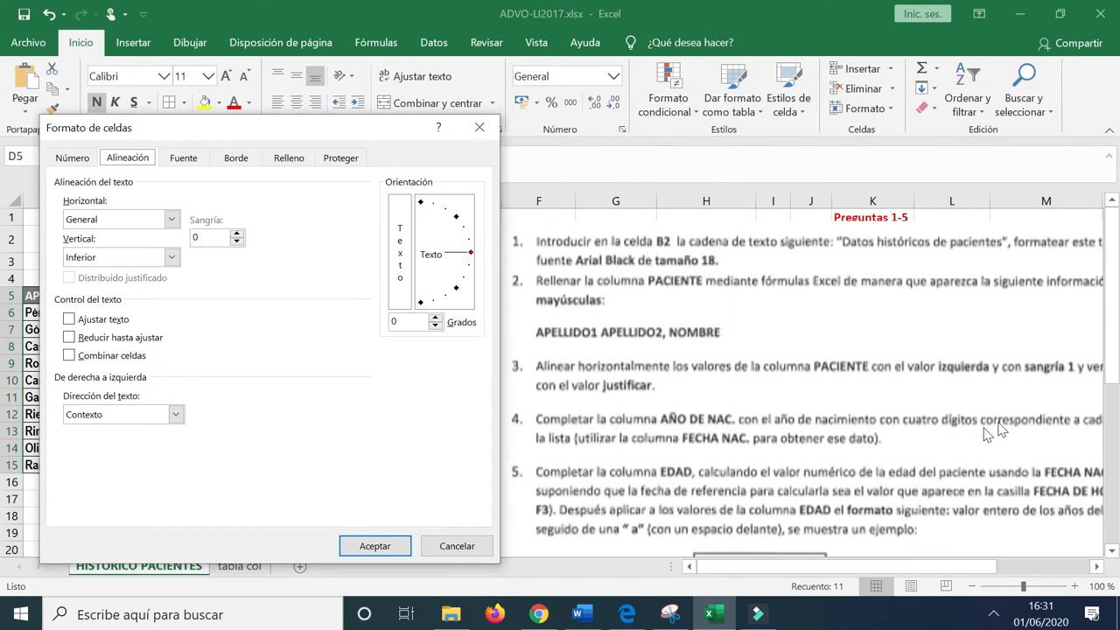
{"action": "left_click", "coordinate": [172, 220]}
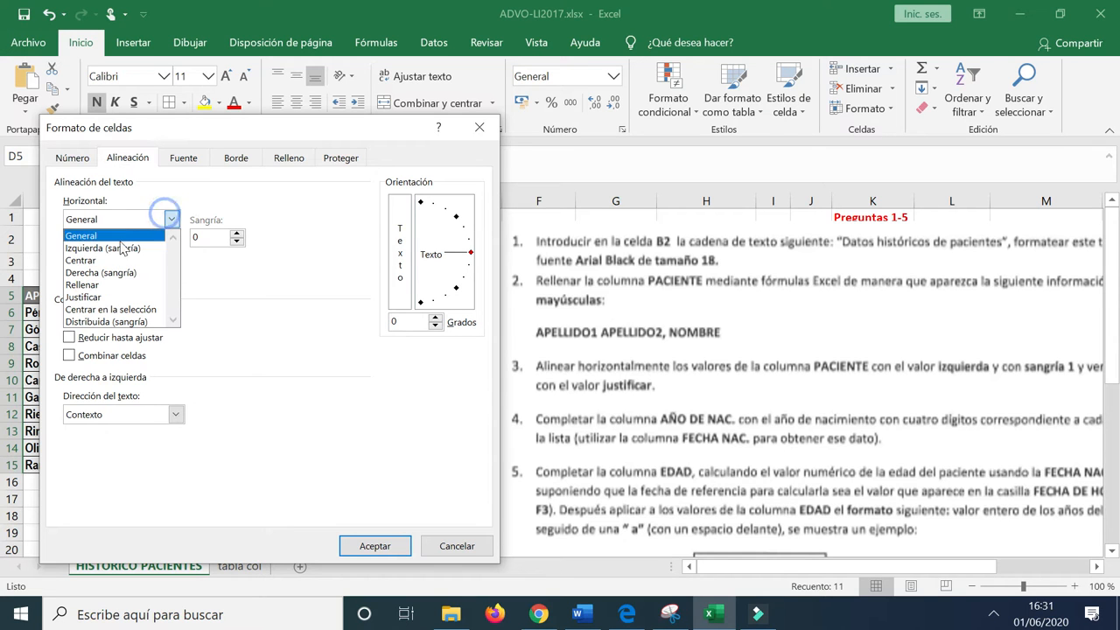
{"action": "left_click", "coordinate": [92, 248]}
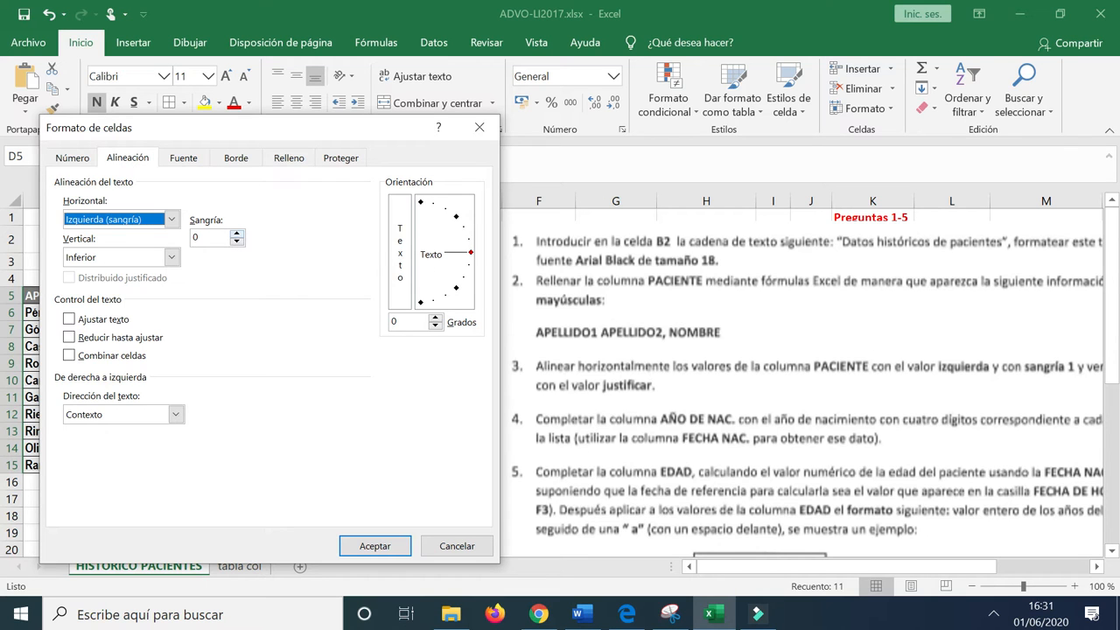
{"action": "left_click", "coordinate": [210, 237]}
{"action": "type", "text": "1"}
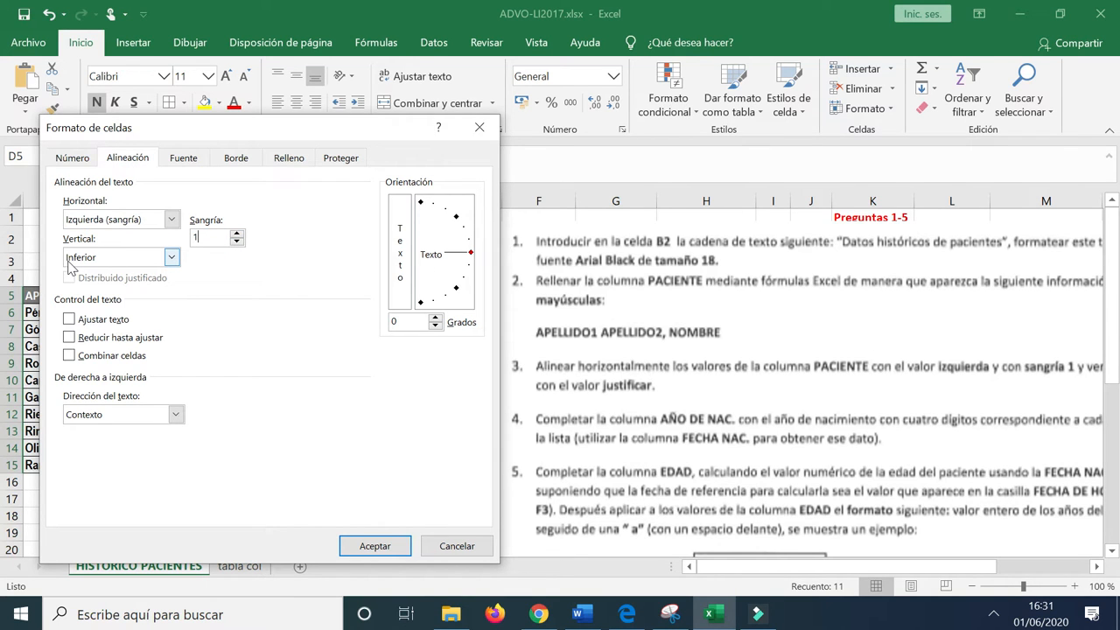
{"action": "left_click", "coordinate": [172, 258]}
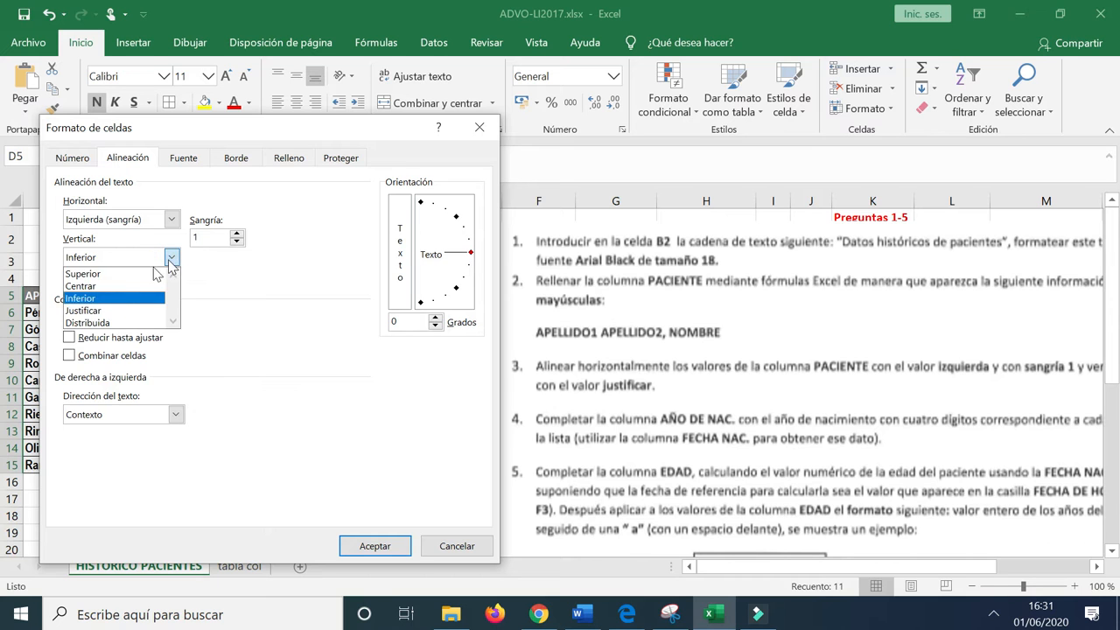
{"action": "left_click", "coordinate": [79, 312]}
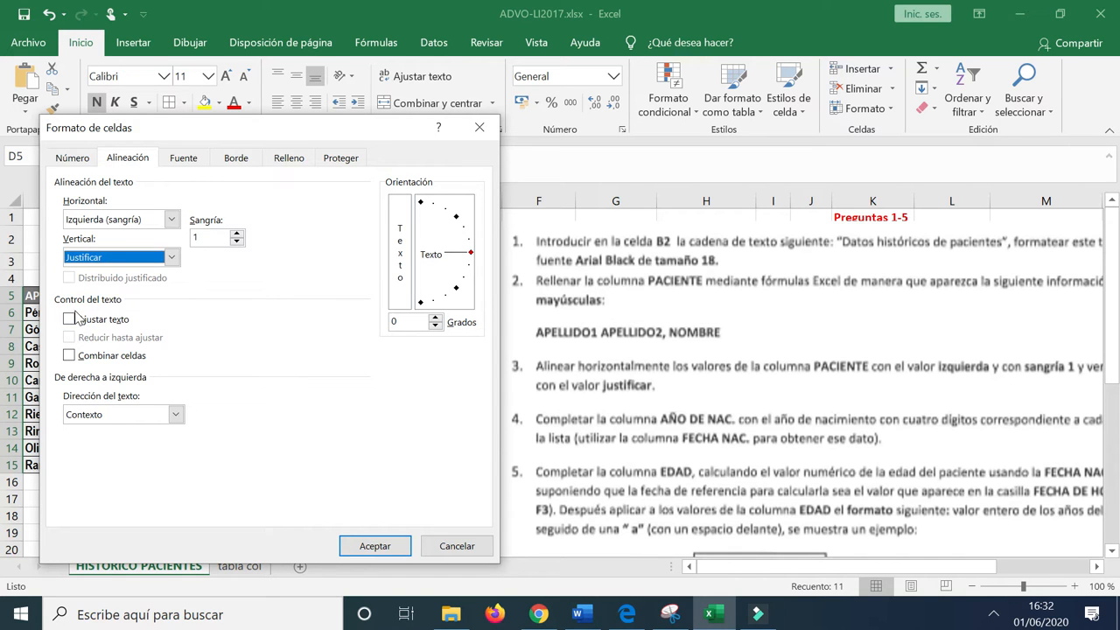
{"action": "left_click", "coordinate": [375, 547]}
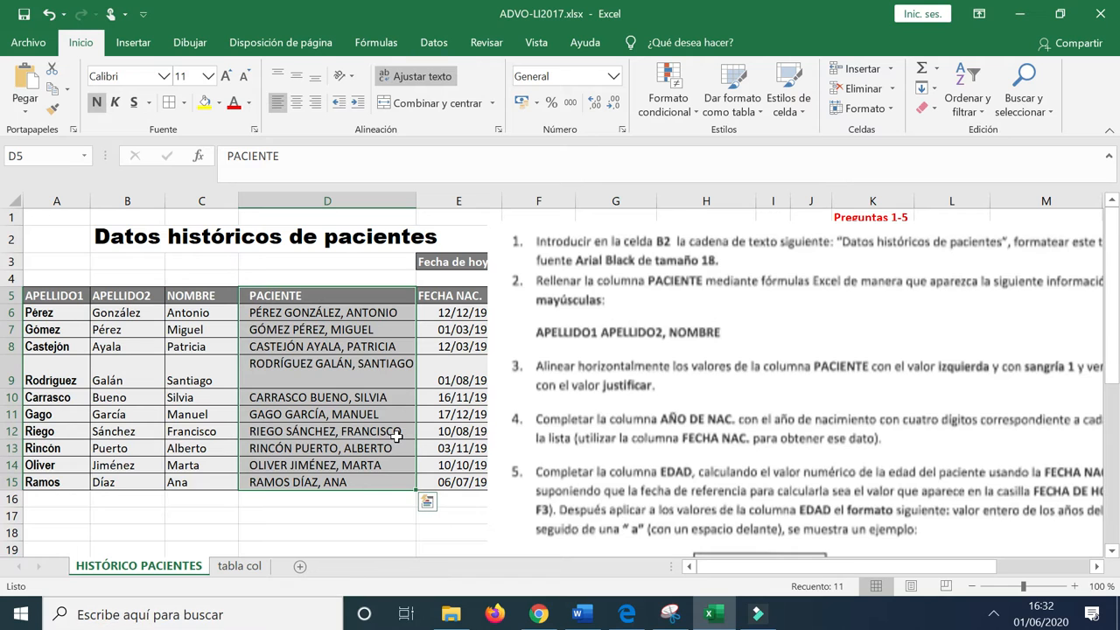
Widen column D slightly and reduce the height of row 9 to fit its patient name on one line.
{"action": "left_click", "coordinate": [360, 367]}
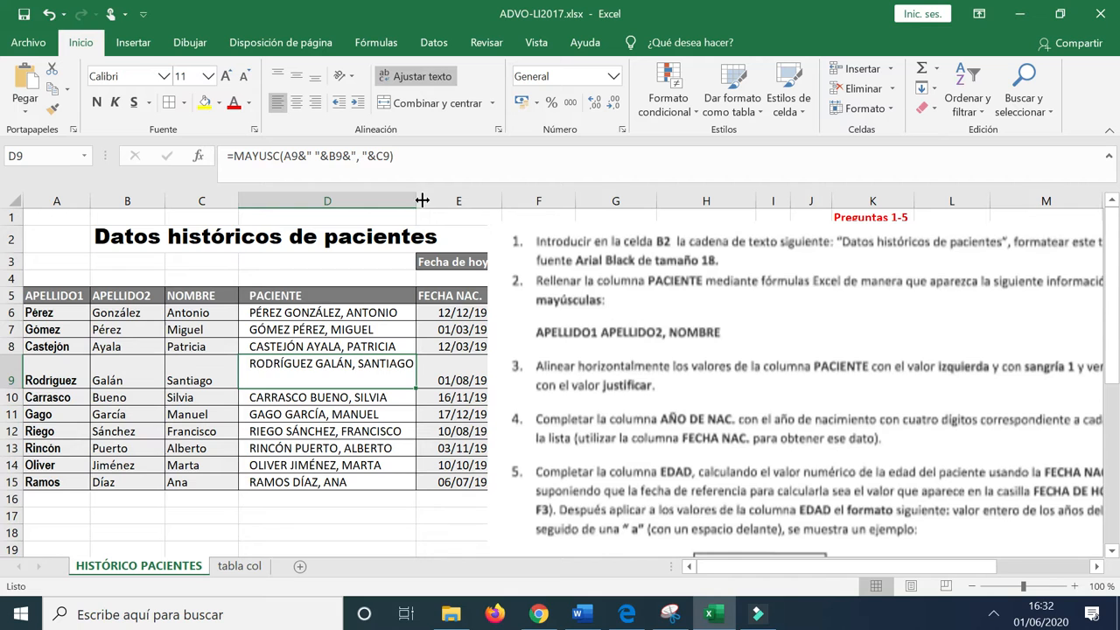
{"action": "left_click_drag", "start_coordinate": [415, 202], "coordinate": [420, 202]}
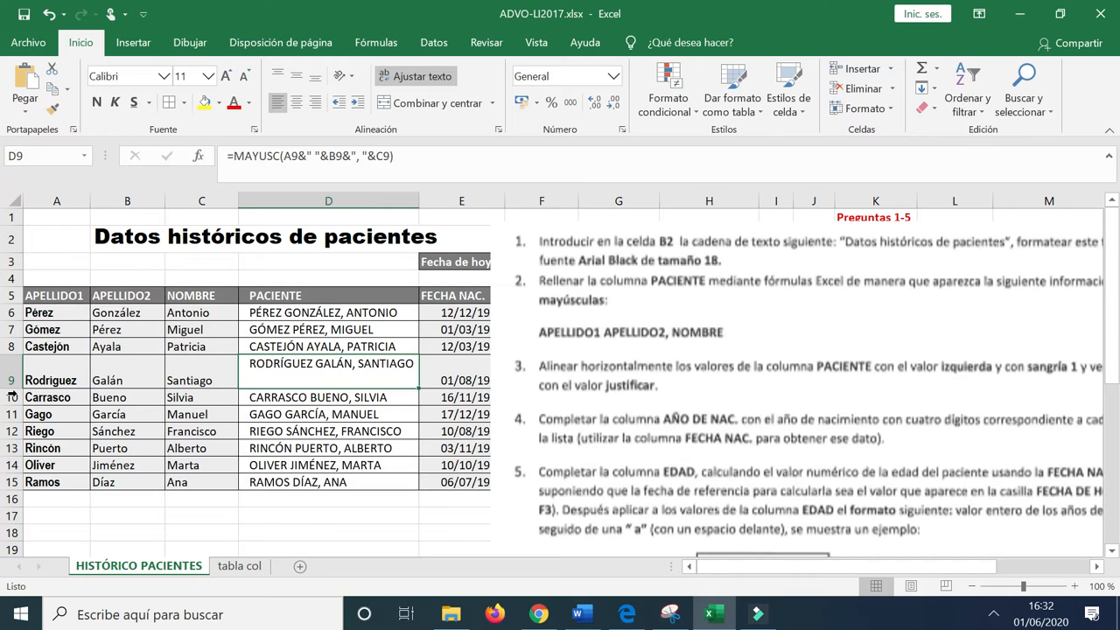
{"action": "left_click_drag", "start_coordinate": [15, 389], "coordinate": [15, 376]}
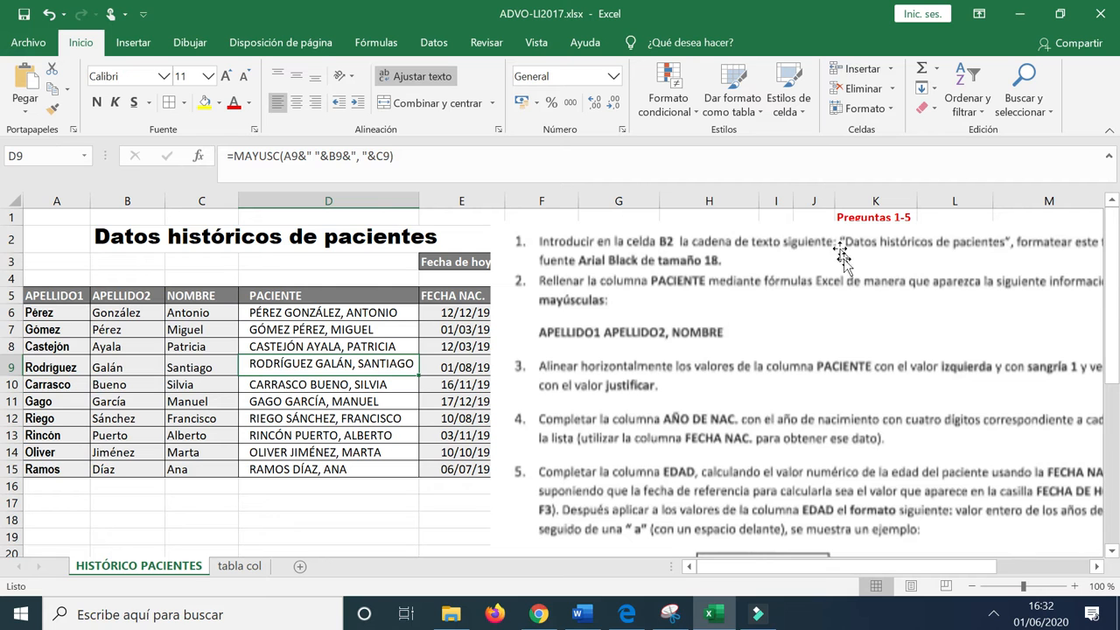
Move the instructions picture down over the table to read exercise 4 with the AÑO DE NAC. heading uncovered.
{"action": "left_click_drag", "start_coordinate": [843, 258], "coordinate": [805, 246]}
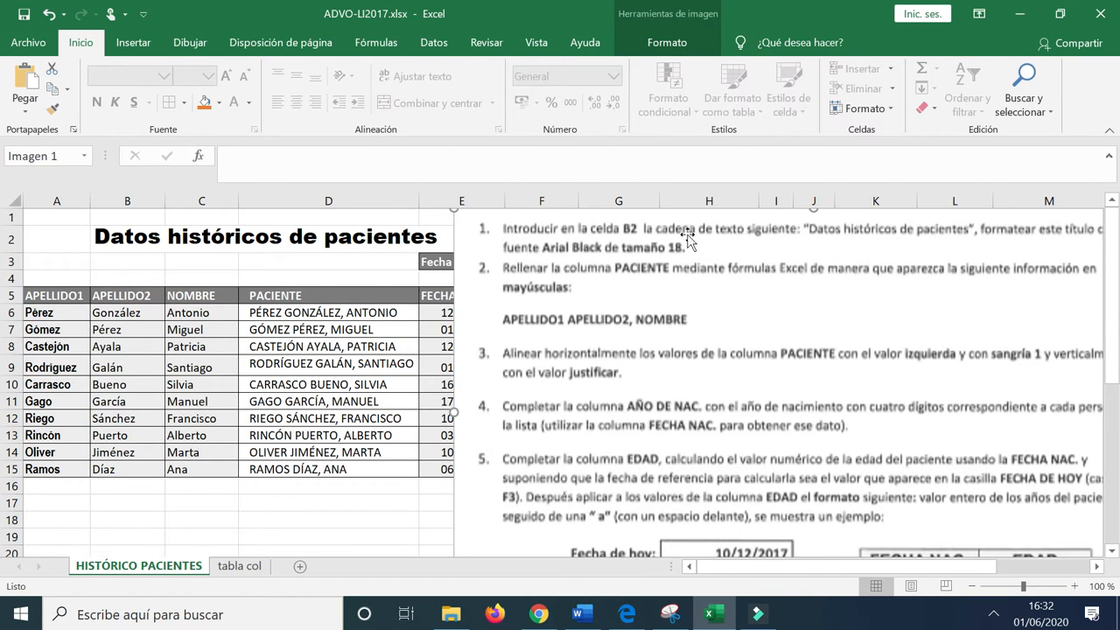
{"action": "left_click_drag", "start_coordinate": [688, 235], "coordinate": [454, 355]}
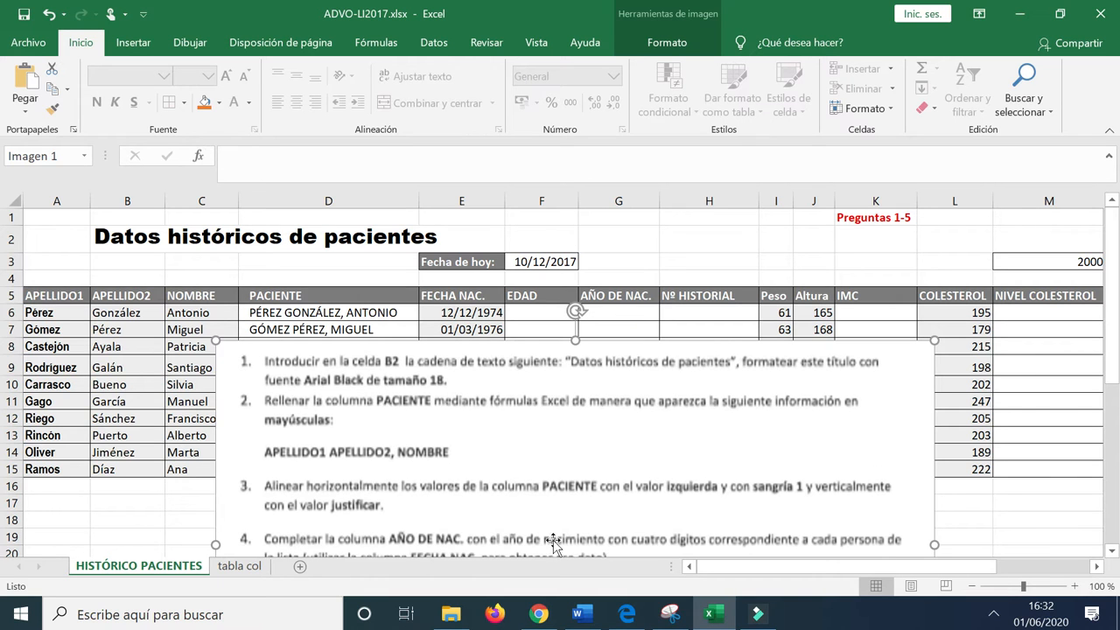
{"action": "left_click_drag", "start_coordinate": [583, 537], "coordinate": [576, 505]}
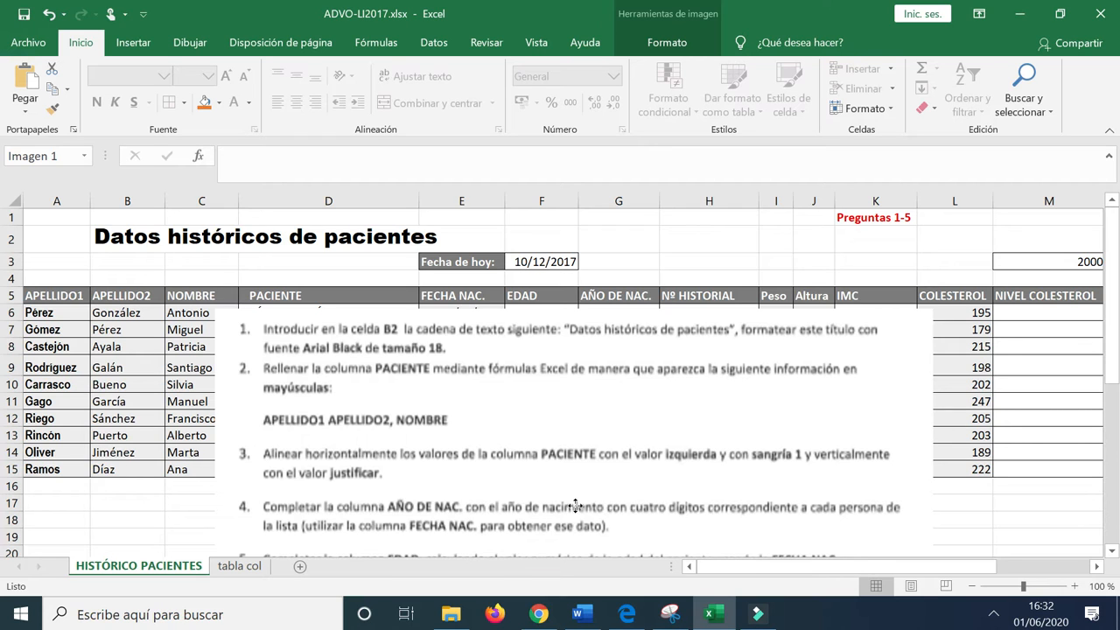
{"action": "mouse_move", "coordinate": [575, 505]}
{"action": "left_mouse_down"}
{"action": "mouse_move", "coordinate": [575, 570]}
{"action": "mouse_move", "coordinate": [575, 521]}
{"action": "left_mouse_up"}
Enter the formula =AÑO(E6) in G6 to extract the birth year from the FECHA NAC. date.
{"action": "left_click", "coordinate": [628, 299]}
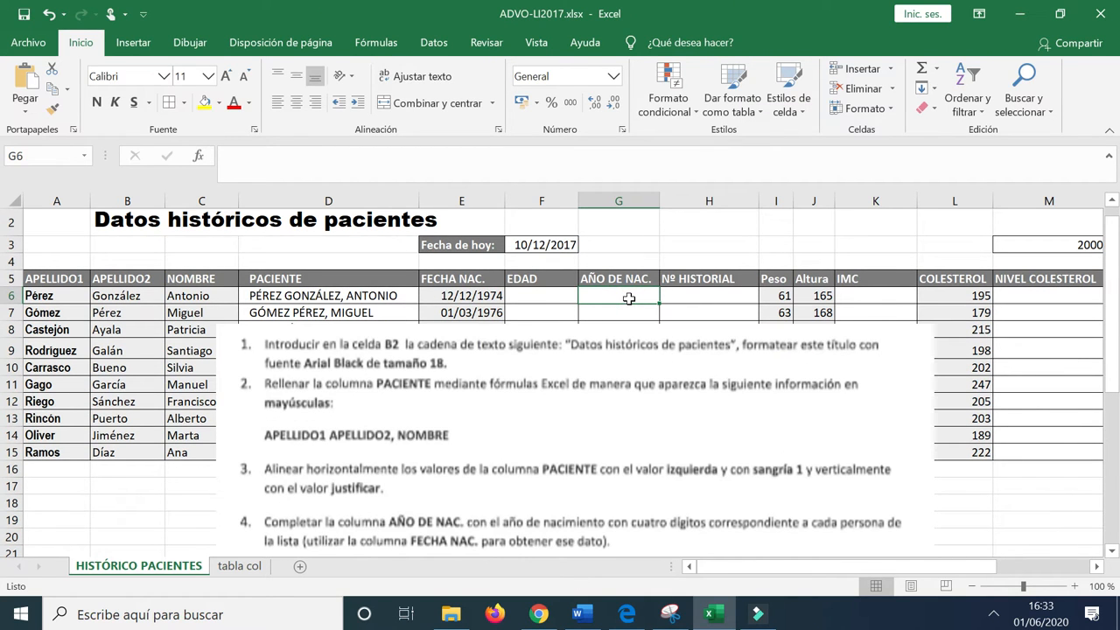
{"action": "type", "text": "="}
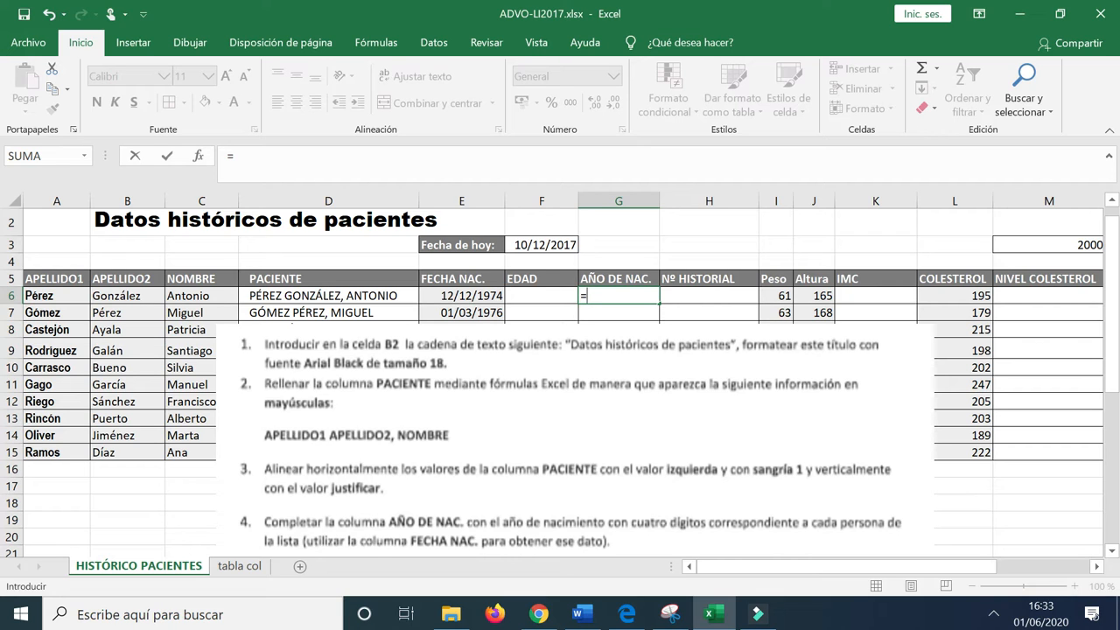
{"action": "type", "text": "año"}
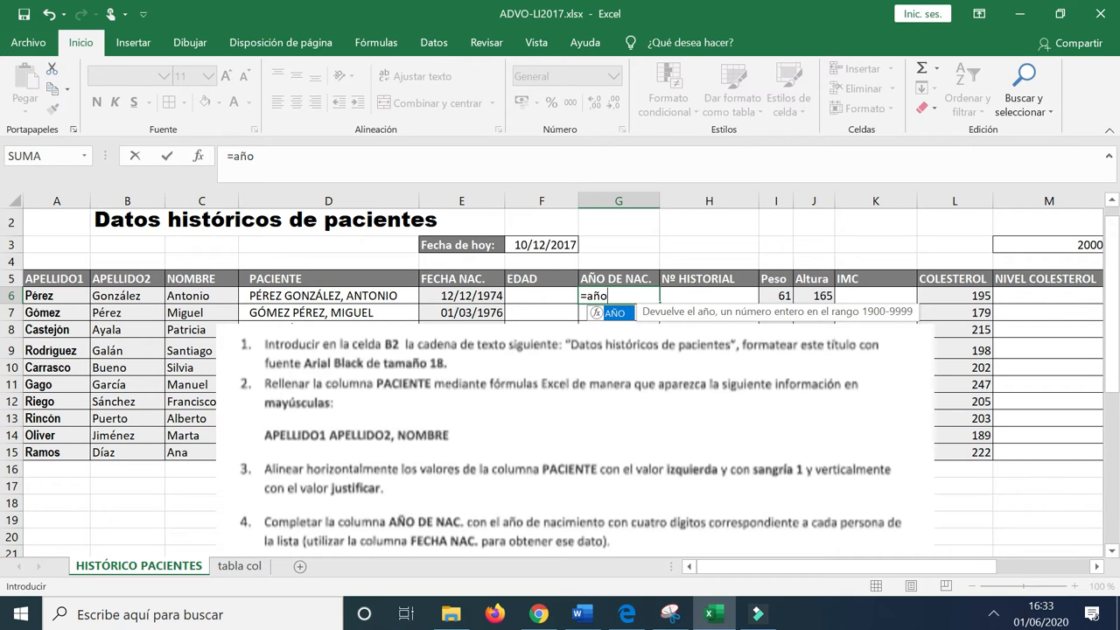
{"action": "double_click", "coordinate": [615, 313]}
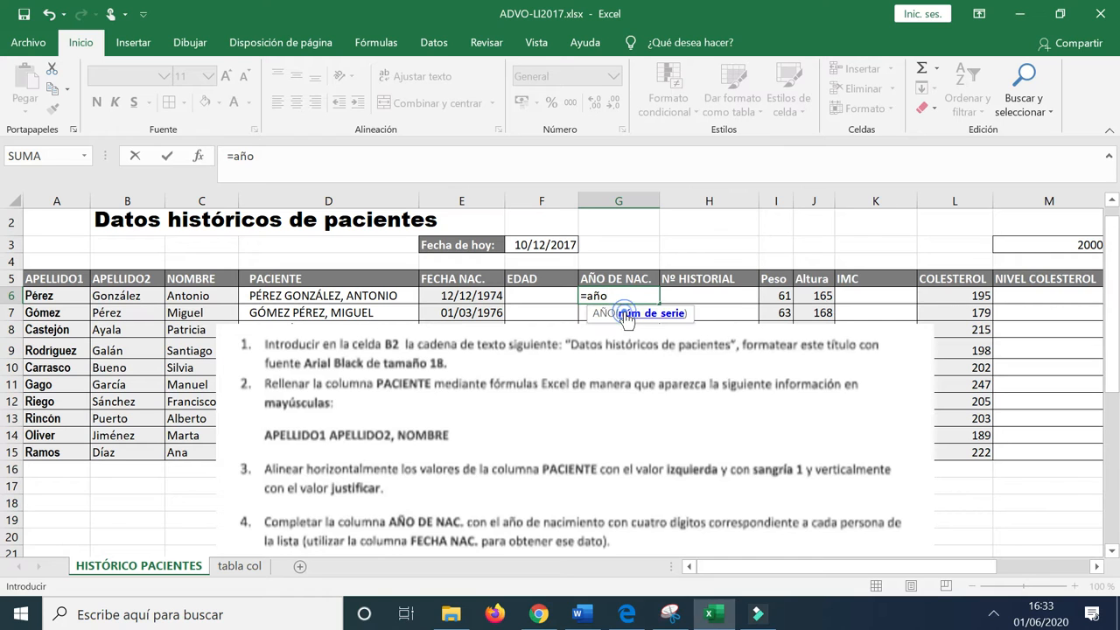
{"action": "left_click", "coordinate": [455, 298]}
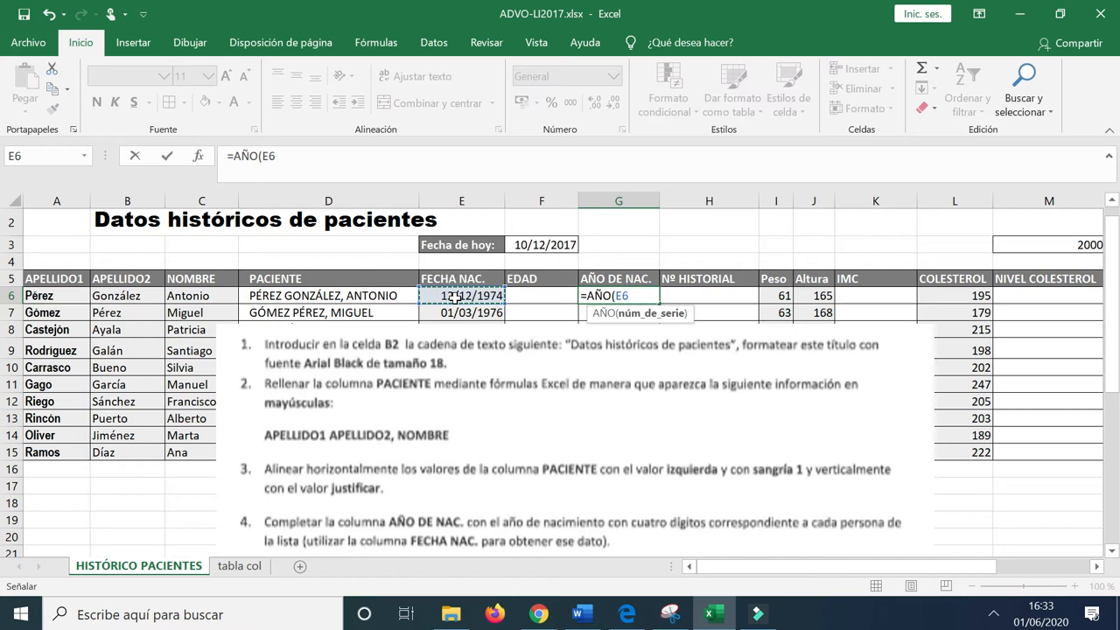
{"action": "type", "text": ")"}
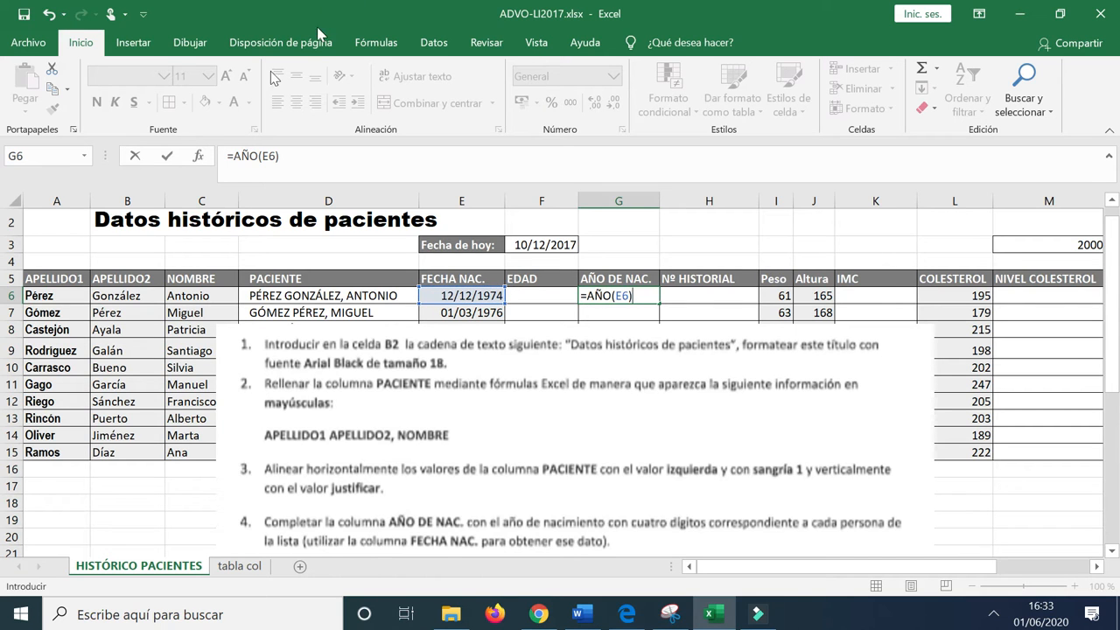
{"action": "left_click", "coordinate": [169, 157]}
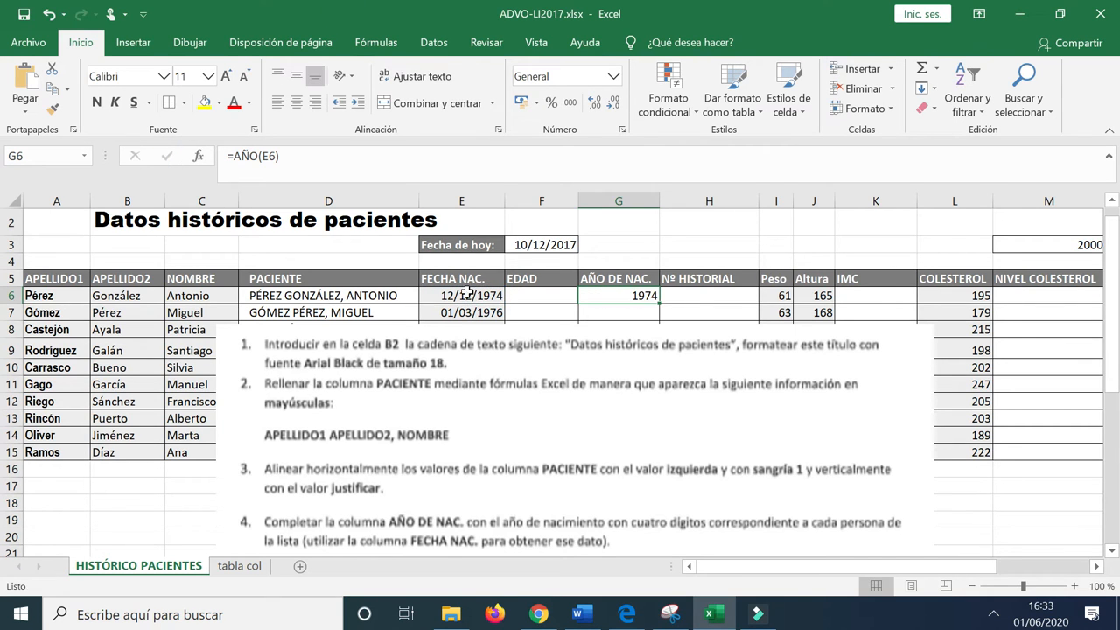
Move the instructions picture down to the table's last row and fill the G6 formula down to G15.
{"action": "left_click", "coordinate": [648, 296]}
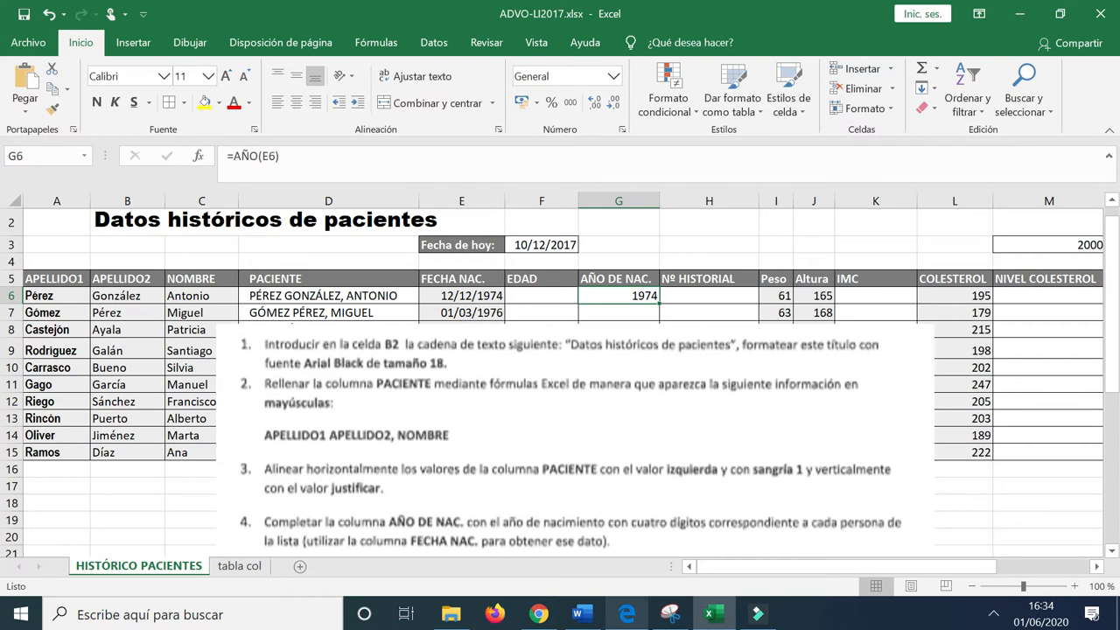
{"action": "left_click_drag", "start_coordinate": [571, 389], "coordinate": [498, 518]}
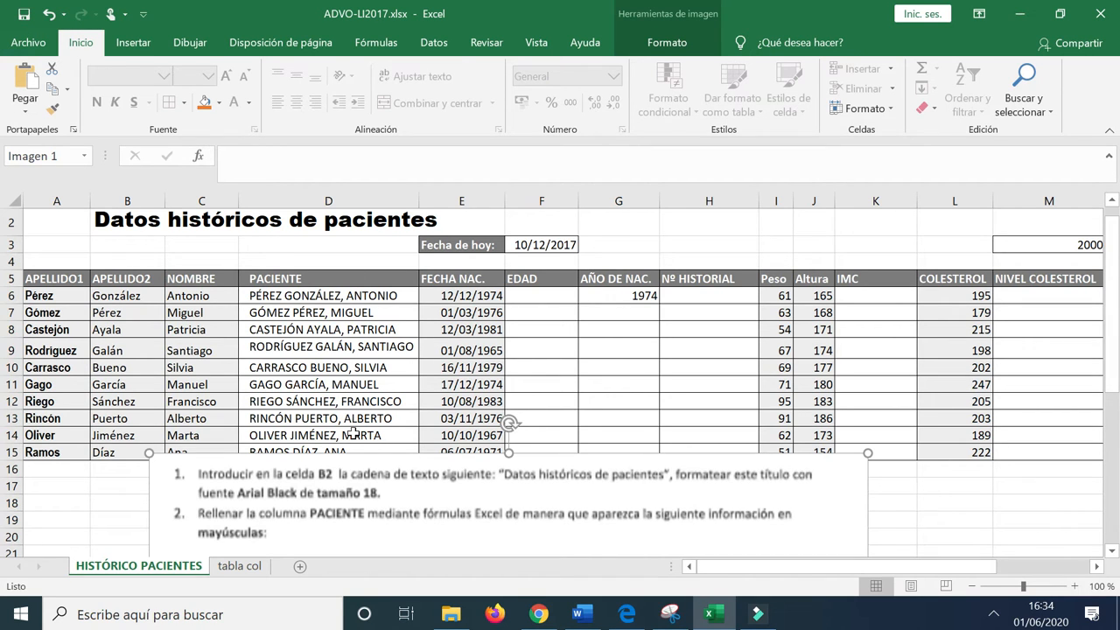
{"action": "left_click", "coordinate": [643, 296]}
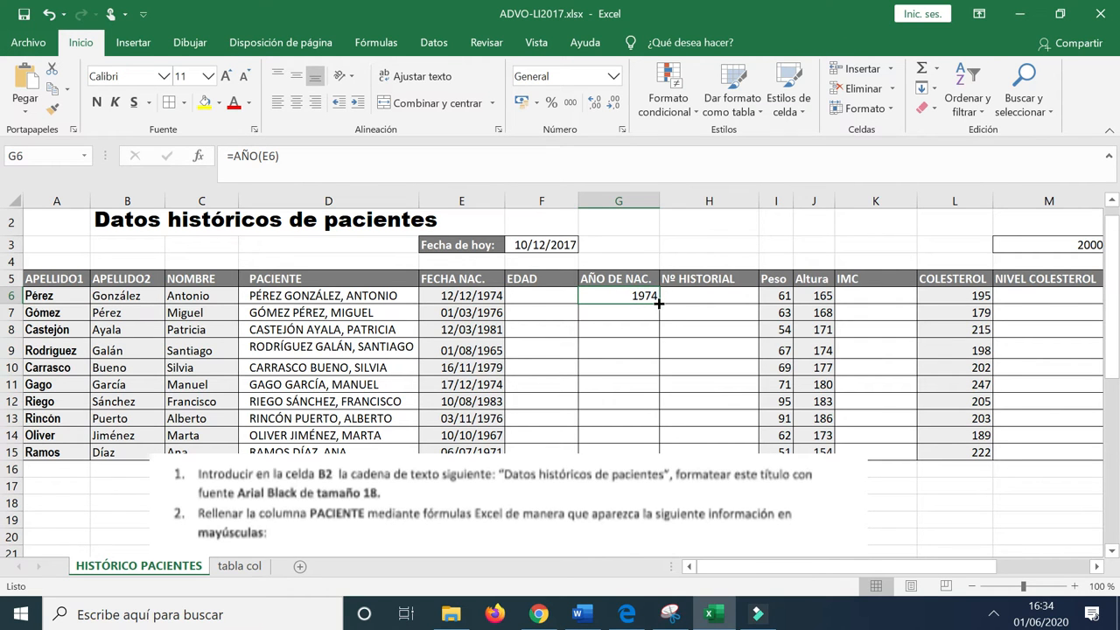
{"action": "double_click", "coordinate": [659, 303]}
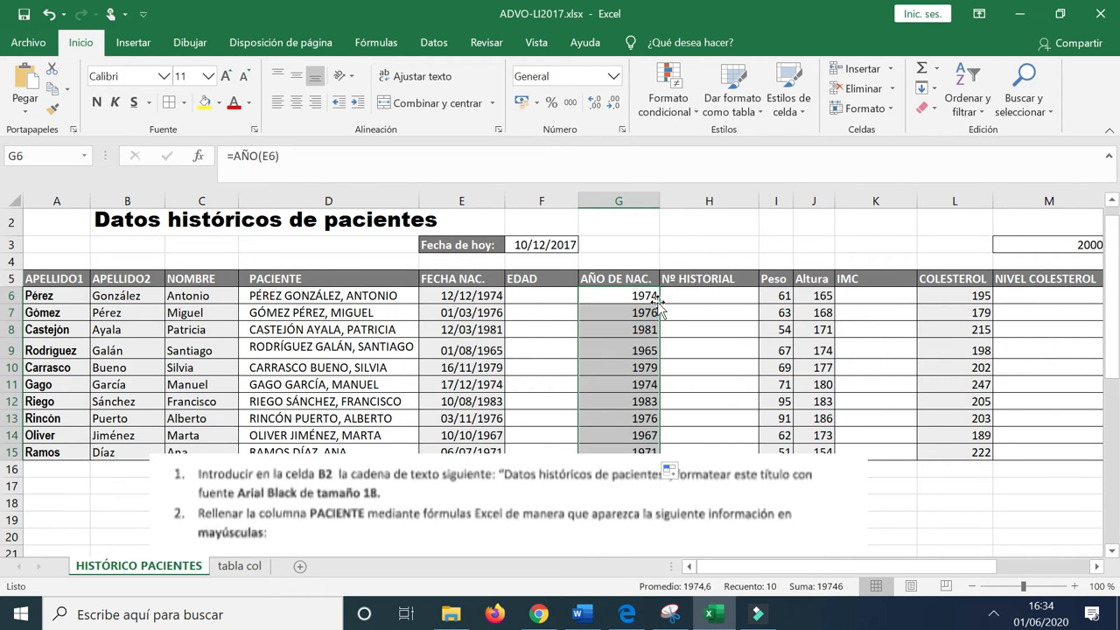
Shift the instructions picture up to read exercise 5 and its EDAD example, and return it to the table's lower rows.
{"action": "scroll", "coordinate": [659, 302], "scroll_direction": "down", "scroll_amount": 1}
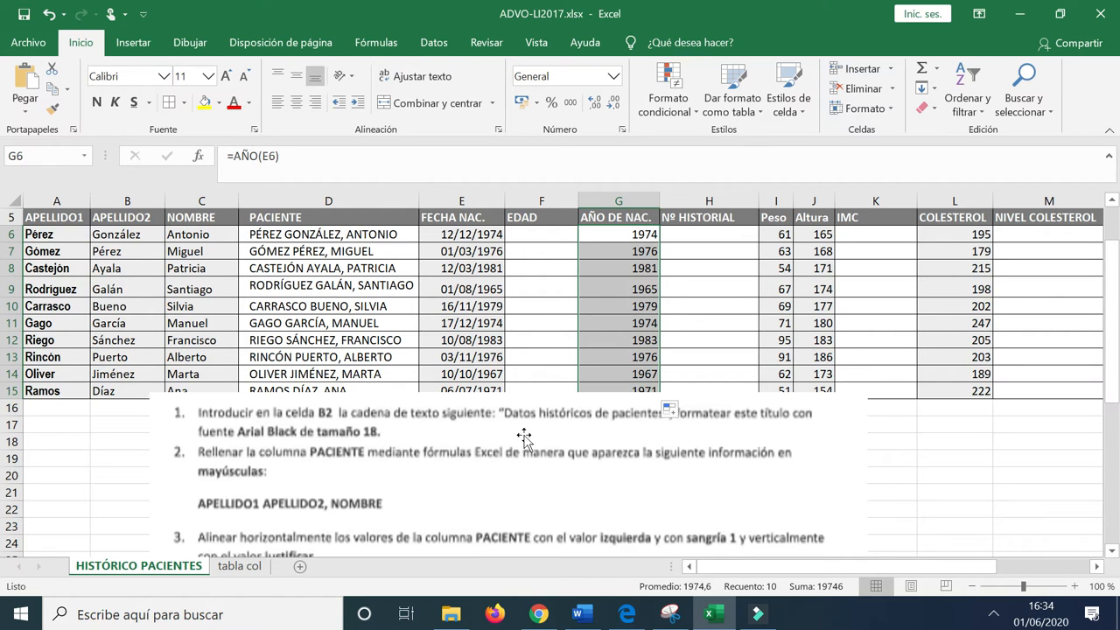
{"action": "left_click_drag", "start_coordinate": [534, 462], "coordinate": [461, 286]}
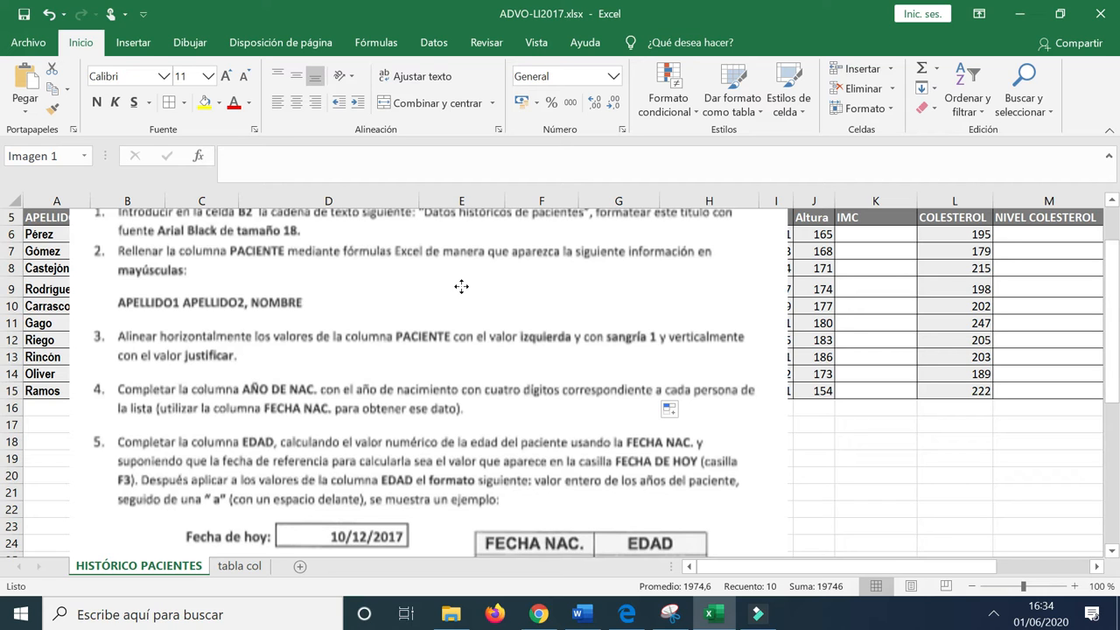
{"action": "left_click_drag", "start_coordinate": [461, 286], "coordinate": [483, 297]}
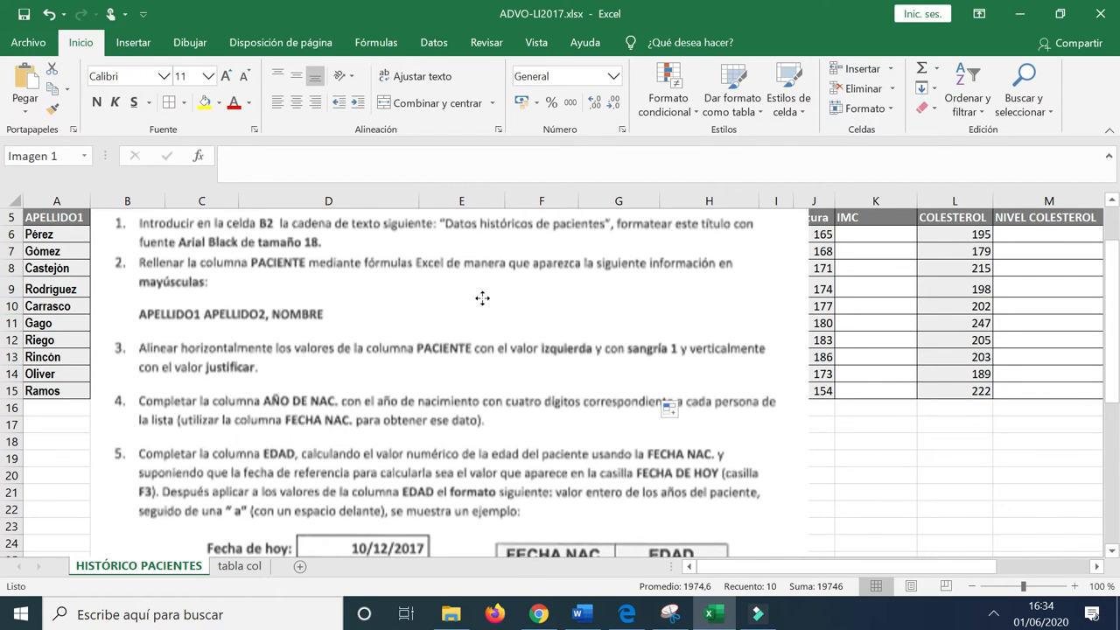
{"action": "left_click_drag", "start_coordinate": [482, 298], "coordinate": [463, 234]}
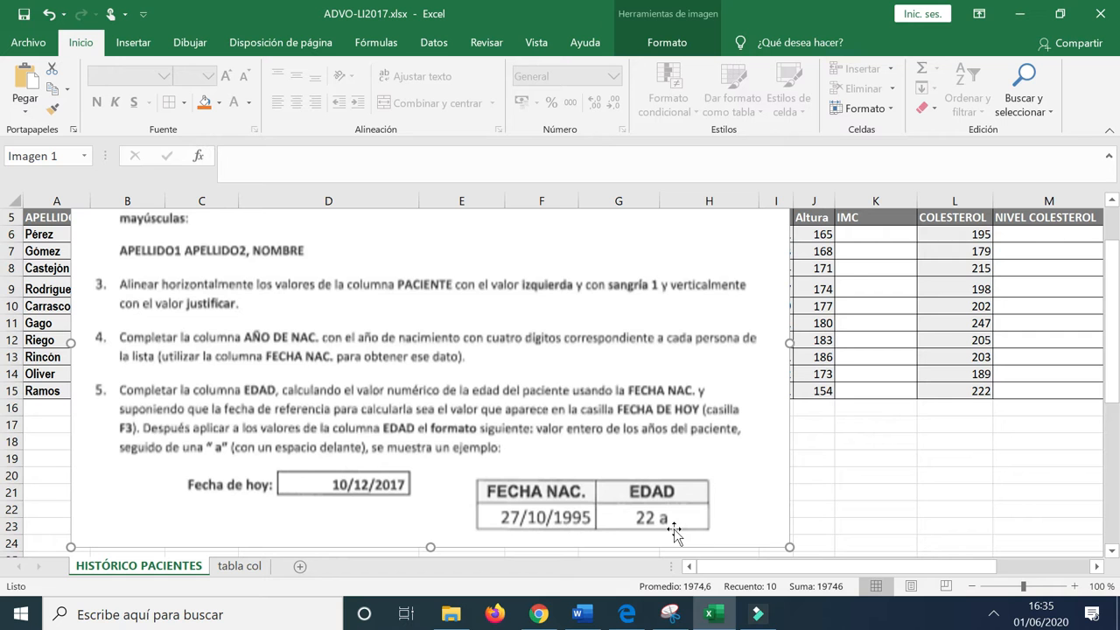
{"action": "left_click_drag", "start_coordinate": [613, 238], "coordinate": [632, 465]}
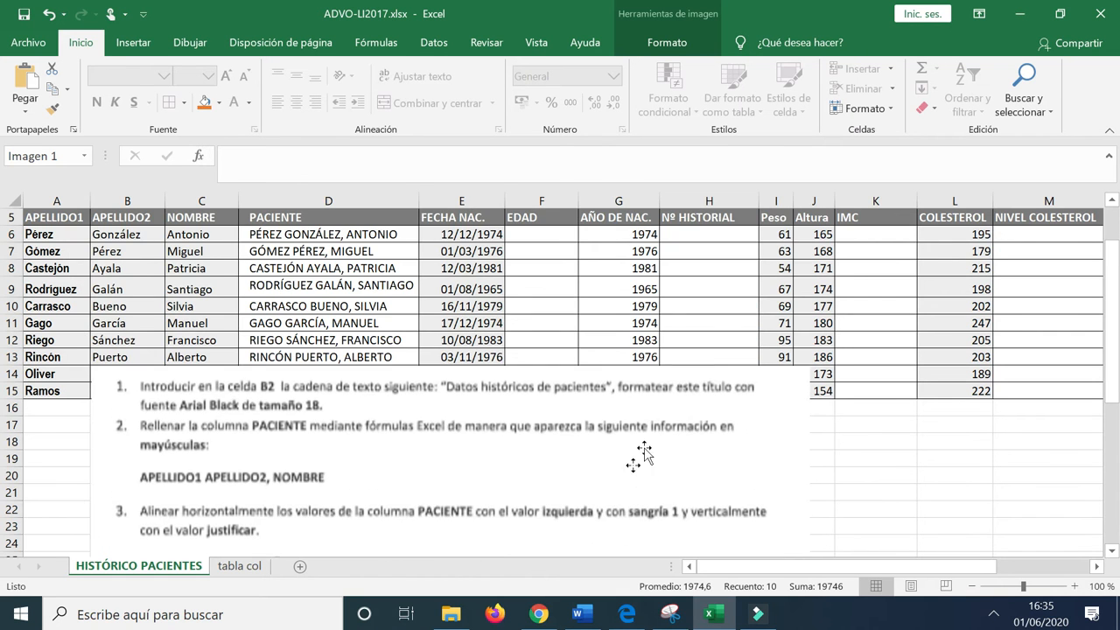
{"action": "scroll", "coordinate": [762, 232], "scroll_direction": "up", "scroll_amount": 1}
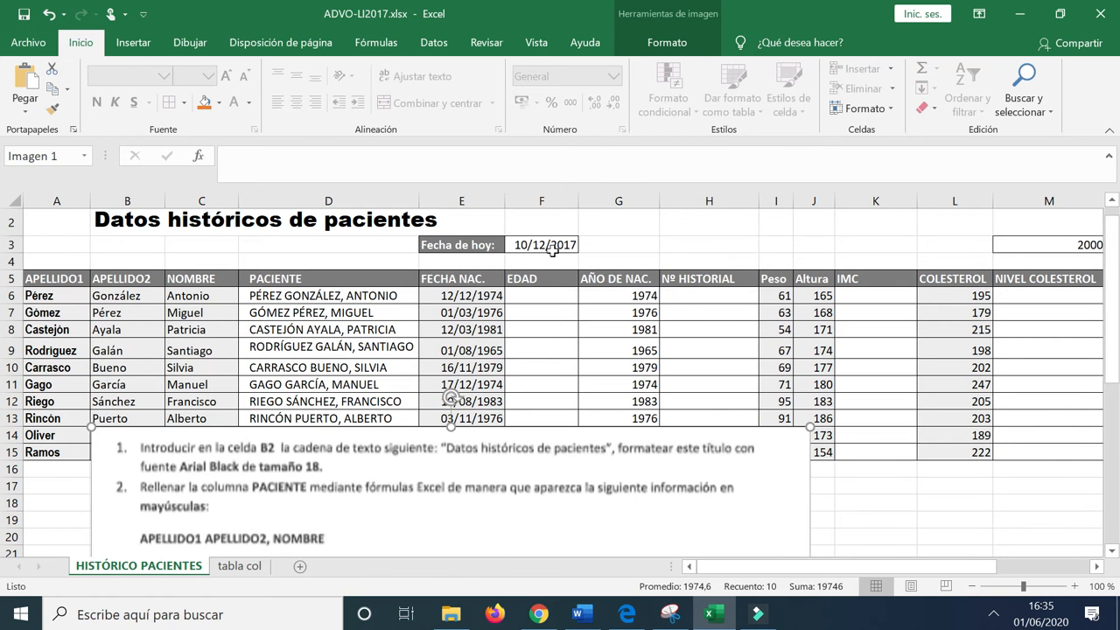
Enter the age formula =REDONDEAR.MENOS(($F$3-E6)/365;0) in F6 and fill it down the EDAD column to F10.
{"action": "left_click", "coordinate": [548, 294]}
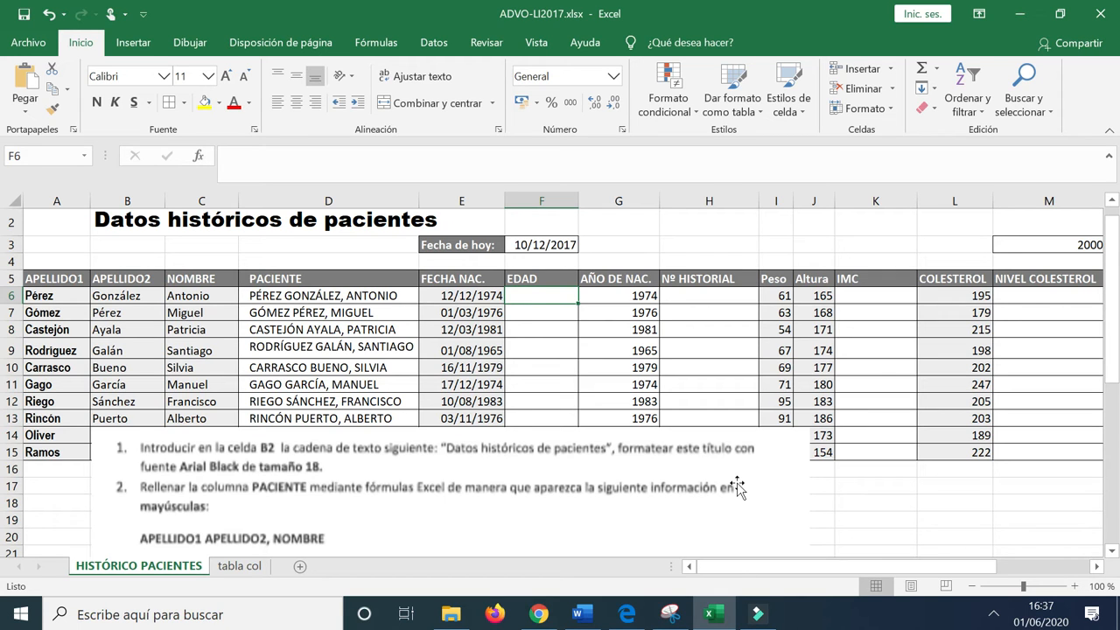
{"action": "type", "text": "="}
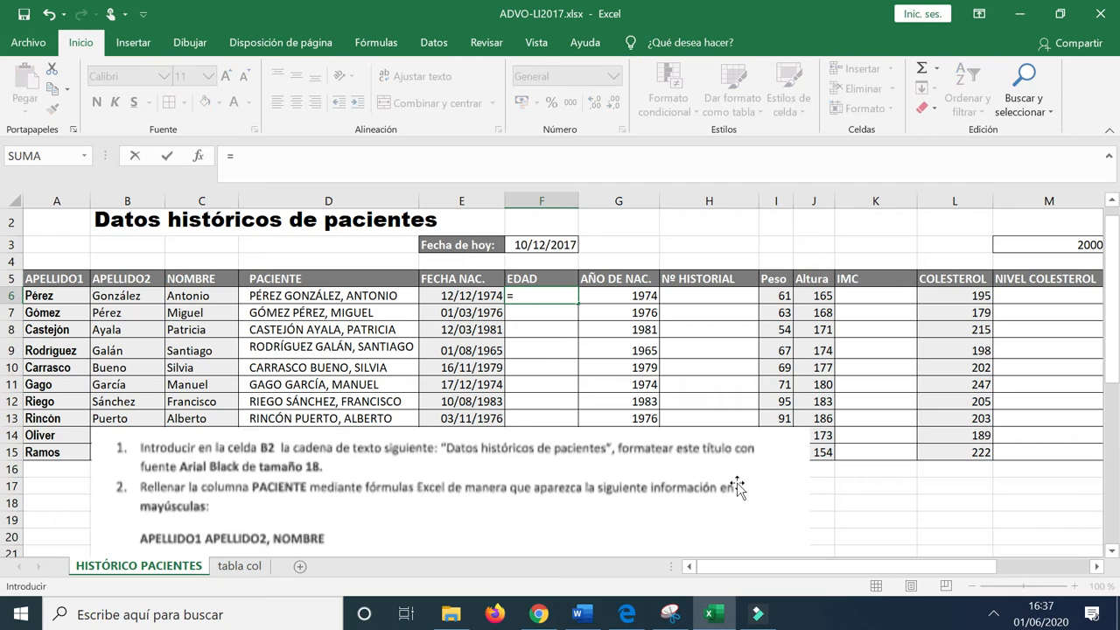
{"action": "type", "text": "re"}
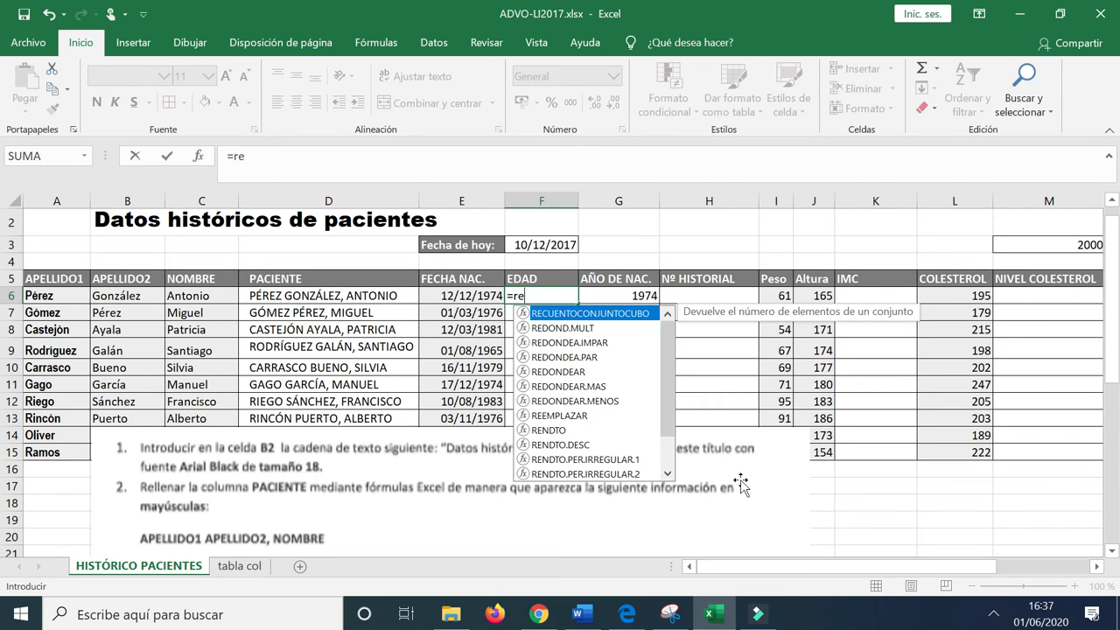
{"action": "double_click", "coordinate": [611, 403]}
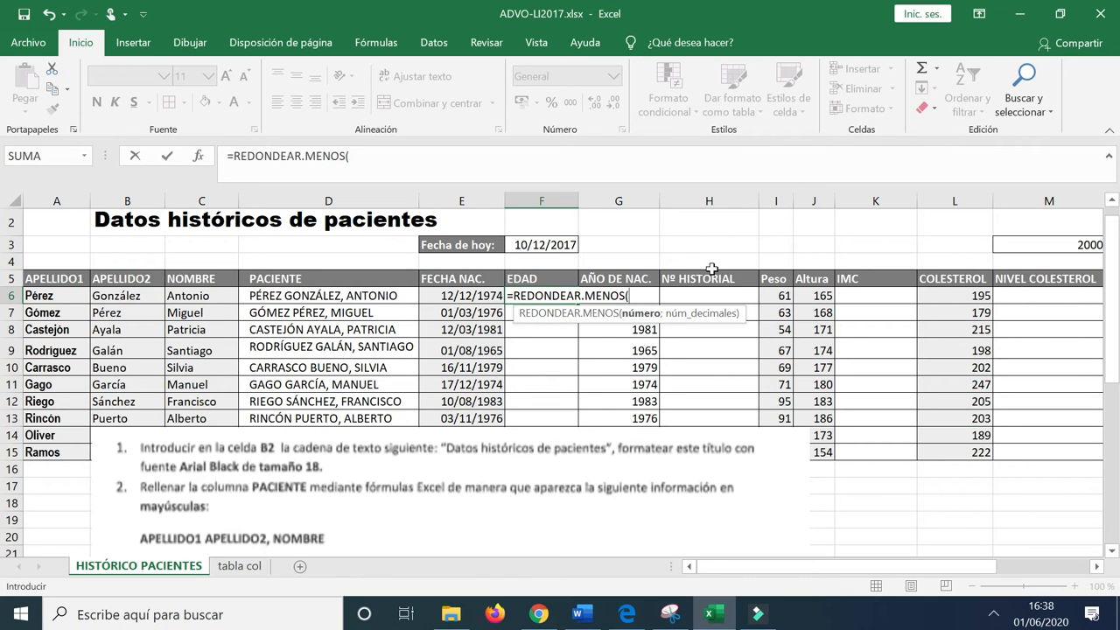
{"action": "type", "text": "("}
{"action": "left_click", "coordinate": [567, 246]}
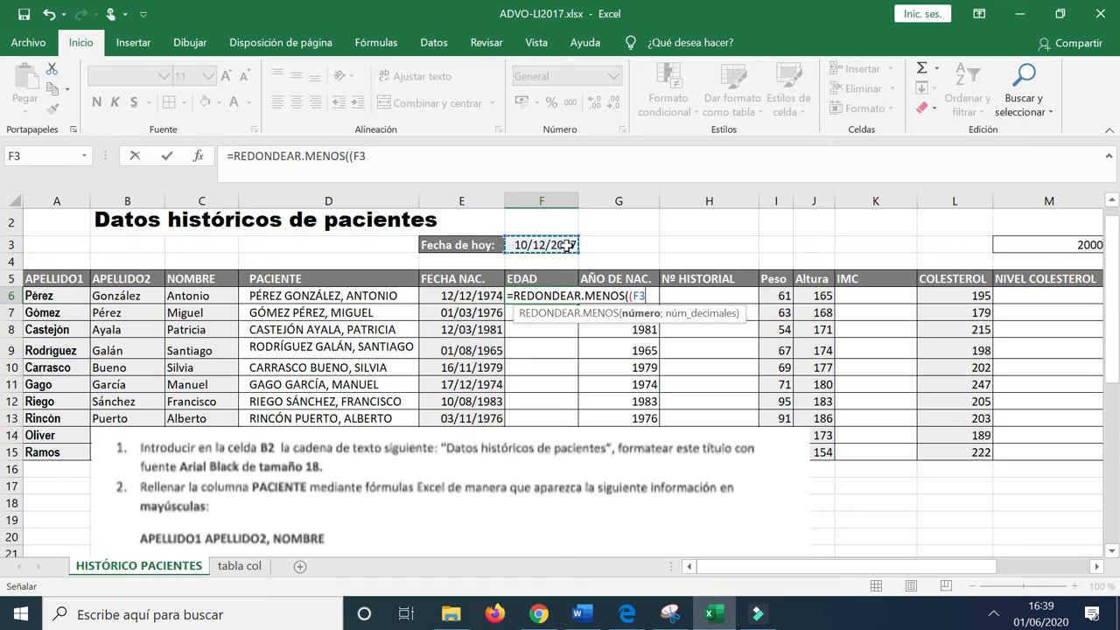
{"action": "key", "text": "F4"}
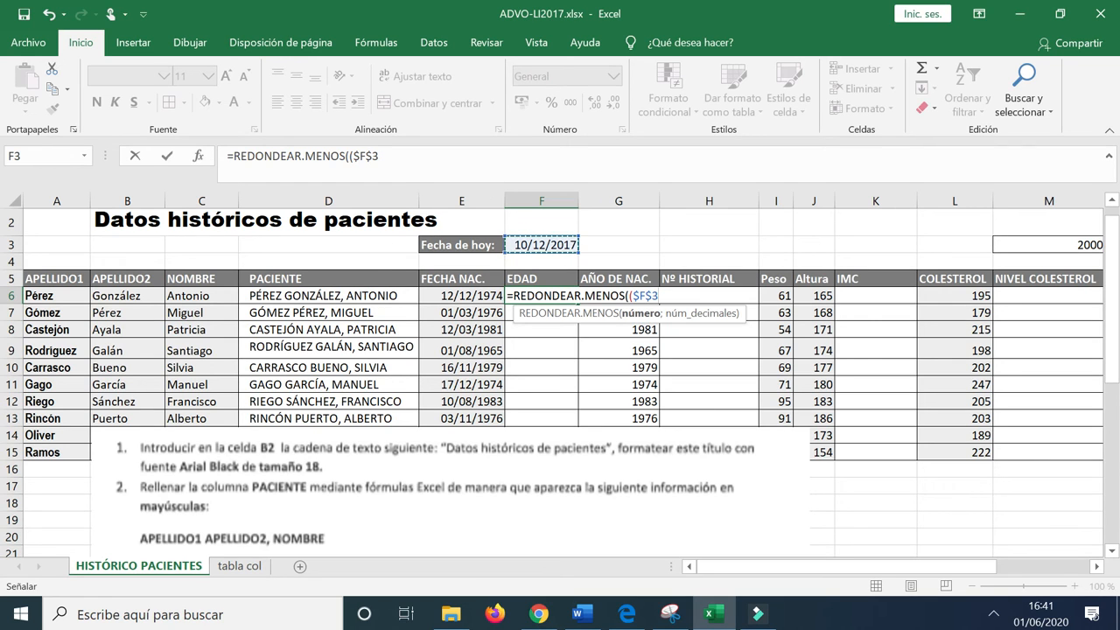
{"action": "type", "text": "-"}
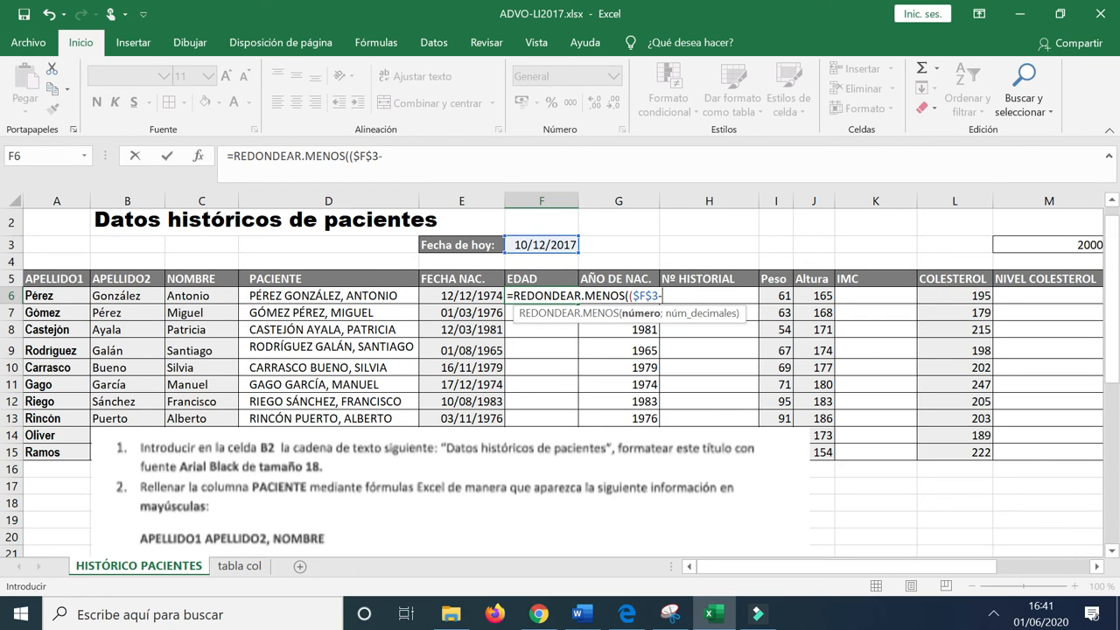
{"action": "left_click", "coordinate": [473, 296]}
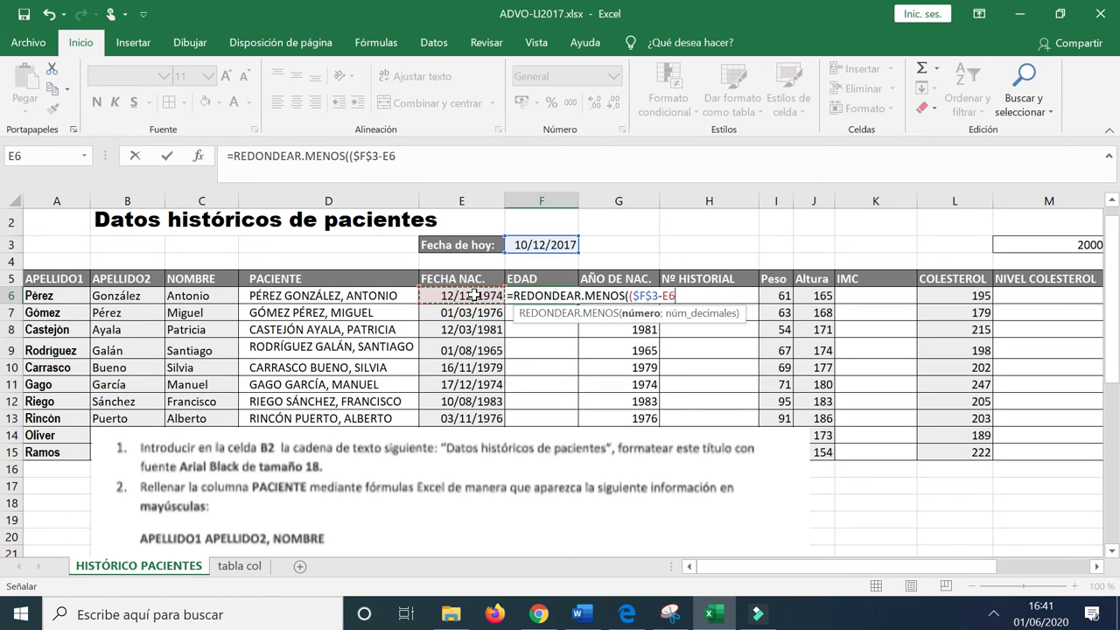
{"action": "type", "text": ")"}
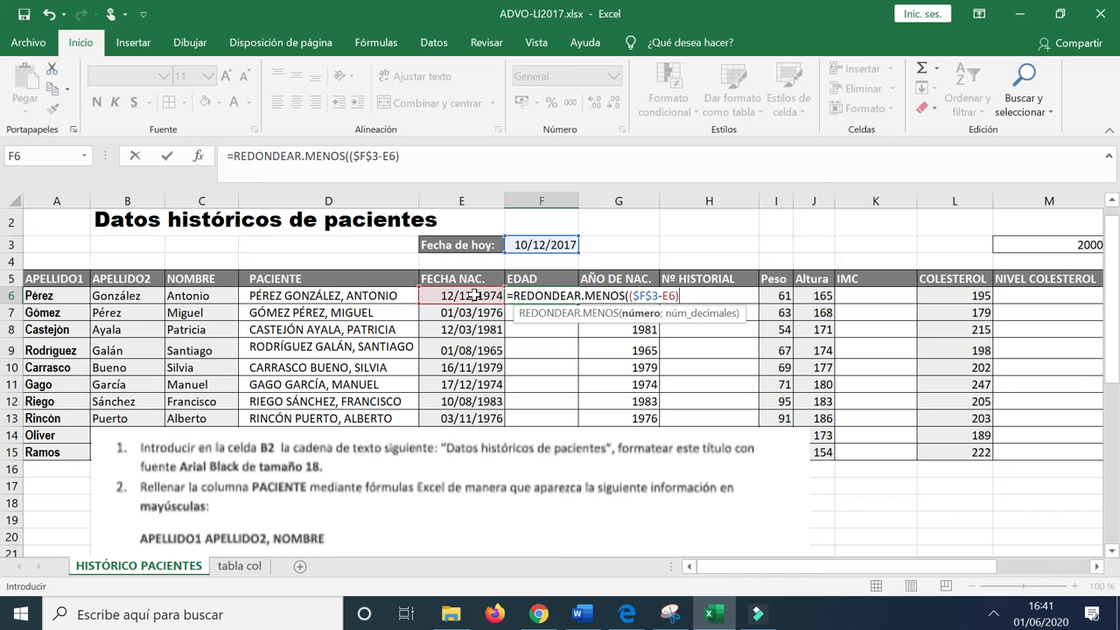
{"action": "type", "text": "/365"}
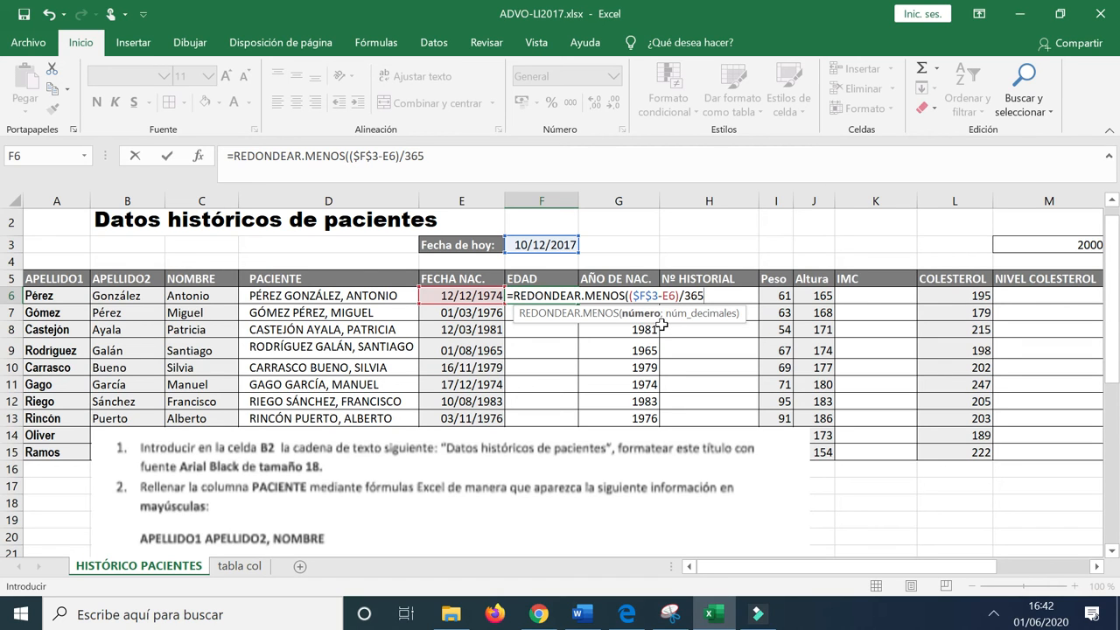
{"action": "type", "text": ";"}
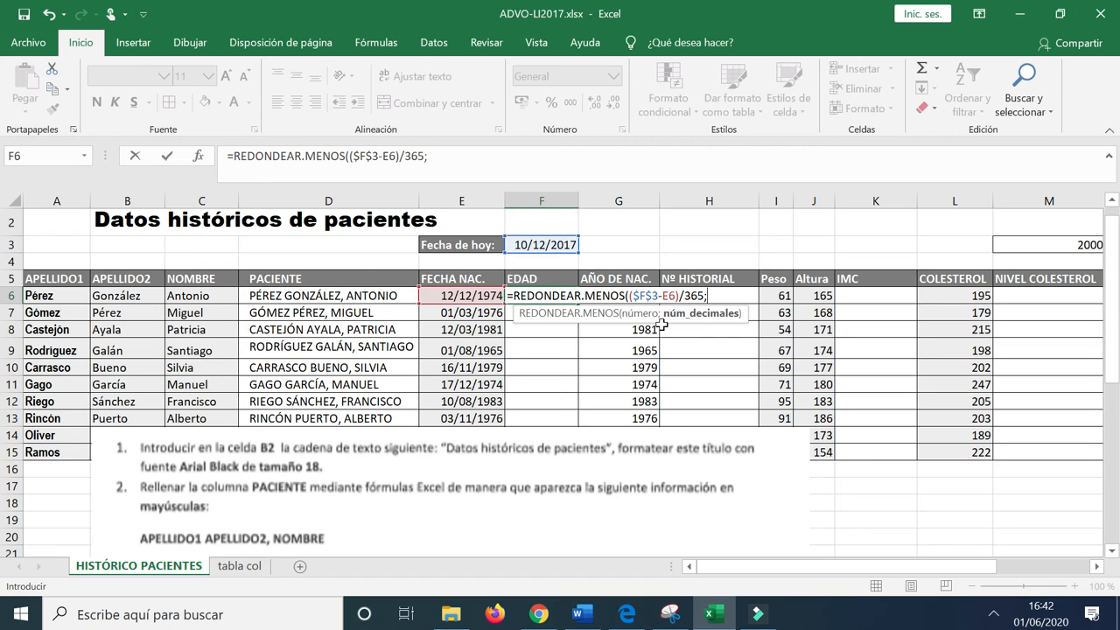
{"action": "type", "text": "0)"}
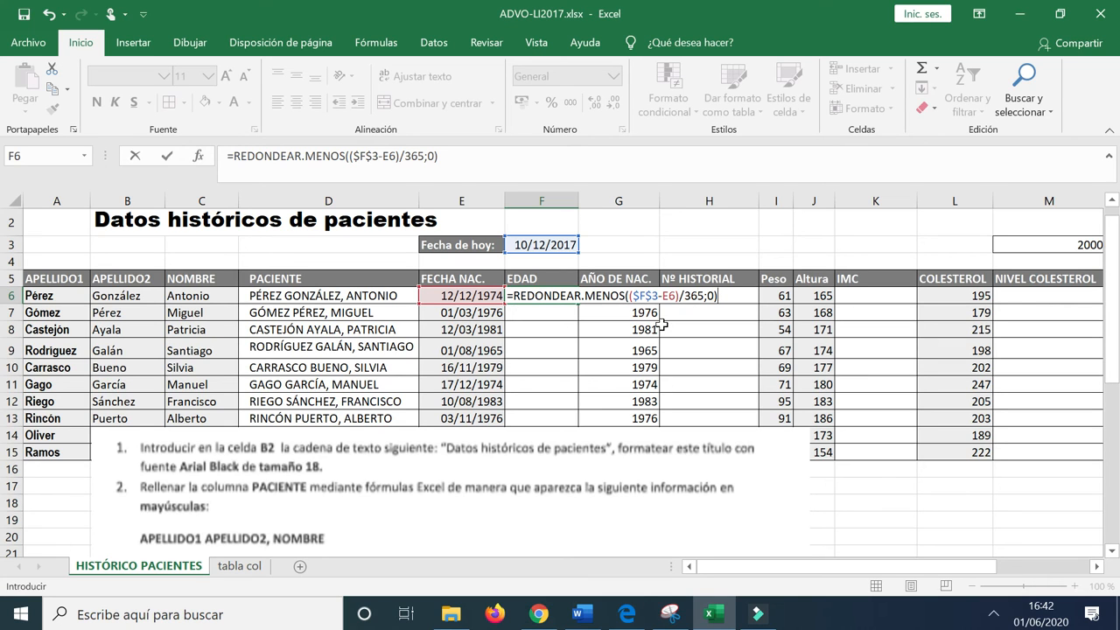
{"action": "left_click", "coordinate": [167, 156]}
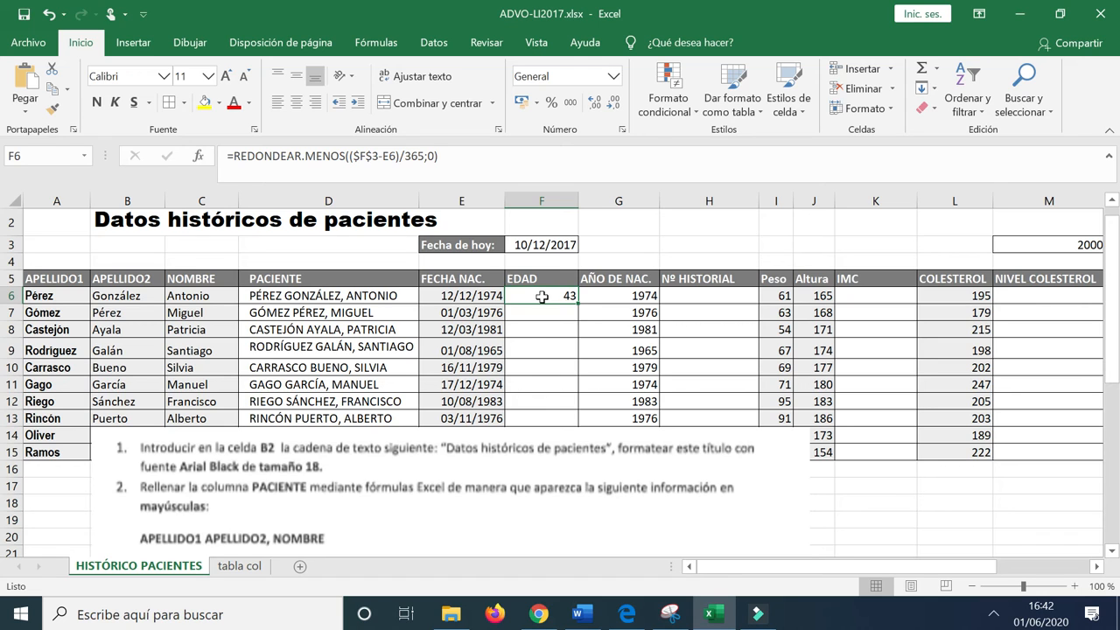
{"action": "left_click_drag", "start_coordinate": [576, 302], "coordinate": [578, 375]}
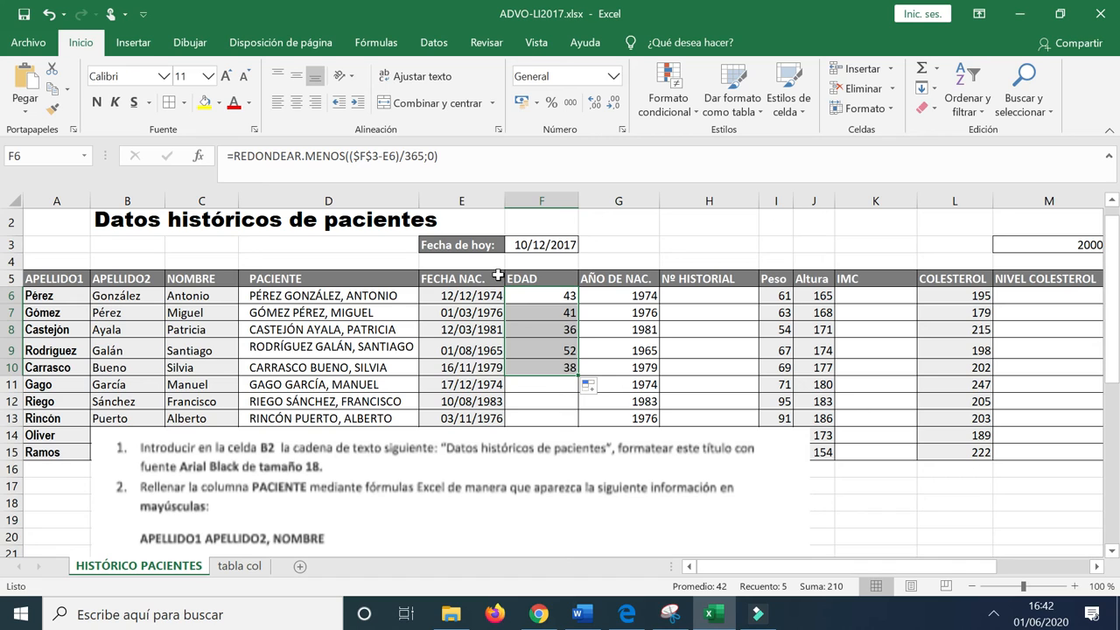
Enter the alternative age formula =SIFECHA(E6;F3;"Y") in F11, using the first patient's birth date.
{"action": "left_click", "coordinate": [534, 388]}
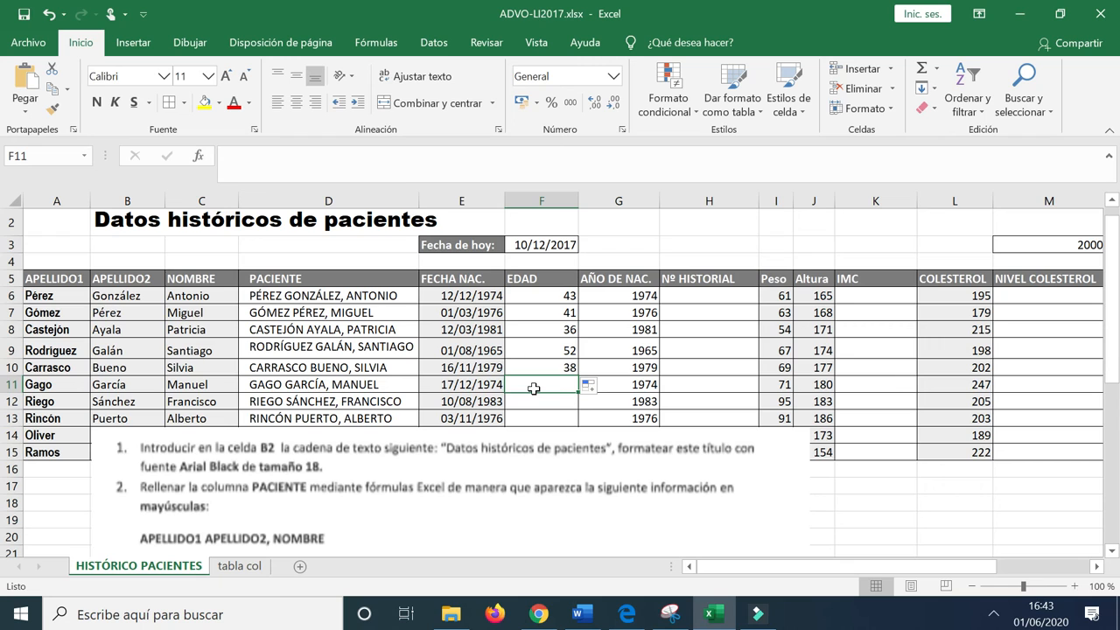
{"action": "type", "text": "=s"}
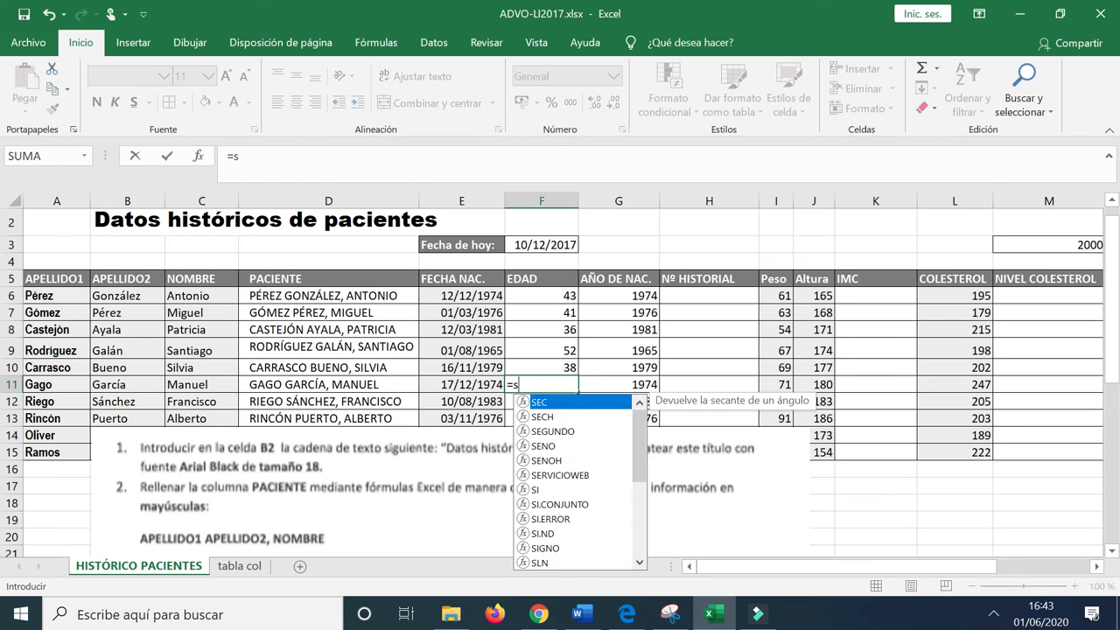
{"action": "type", "text": "ifecha"}
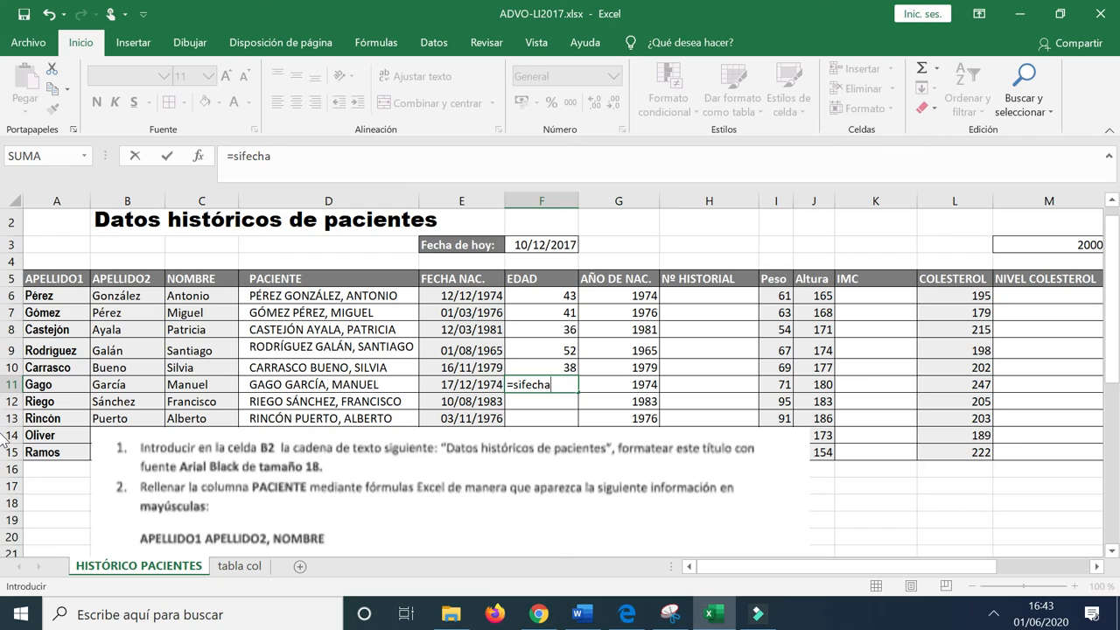
{"action": "type", "text": "("}
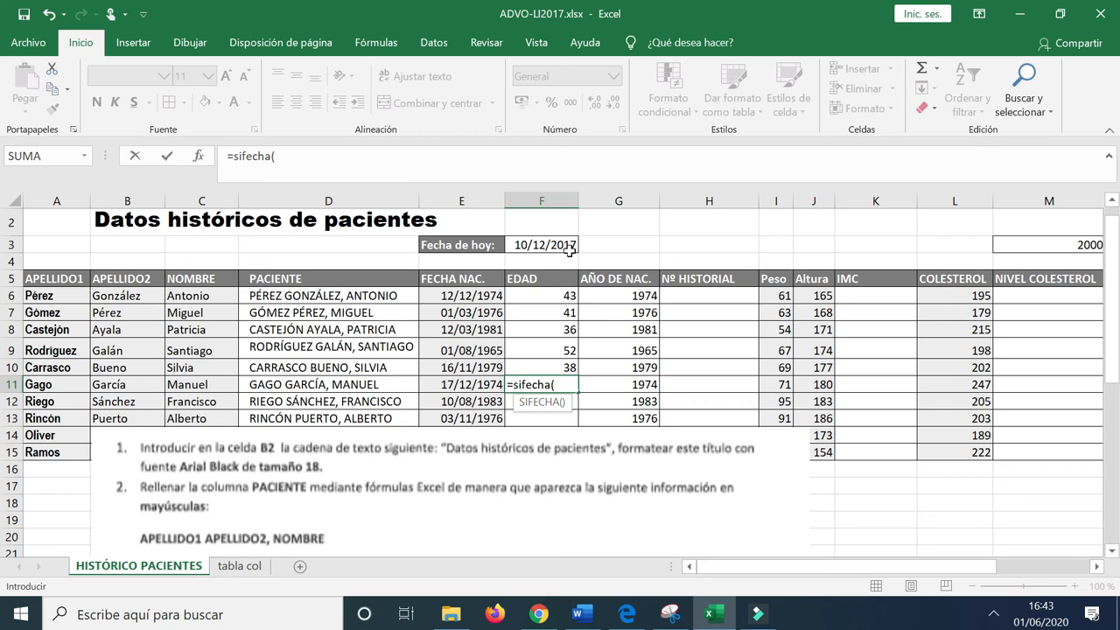
{"action": "left_click", "coordinate": [461, 298]}
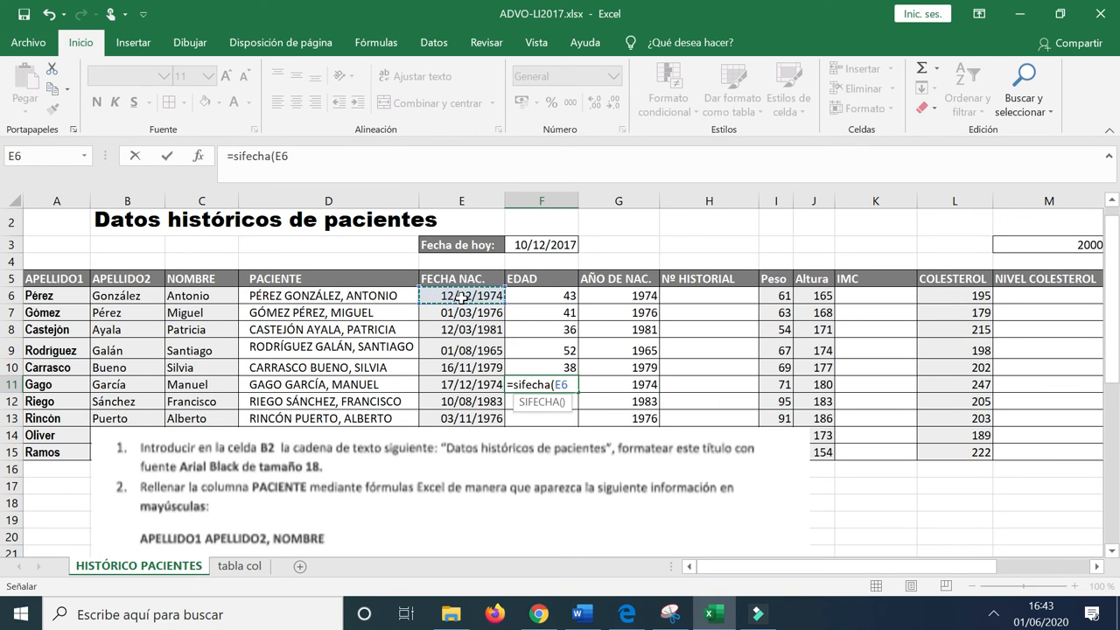
{"action": "type", "text": ";"}
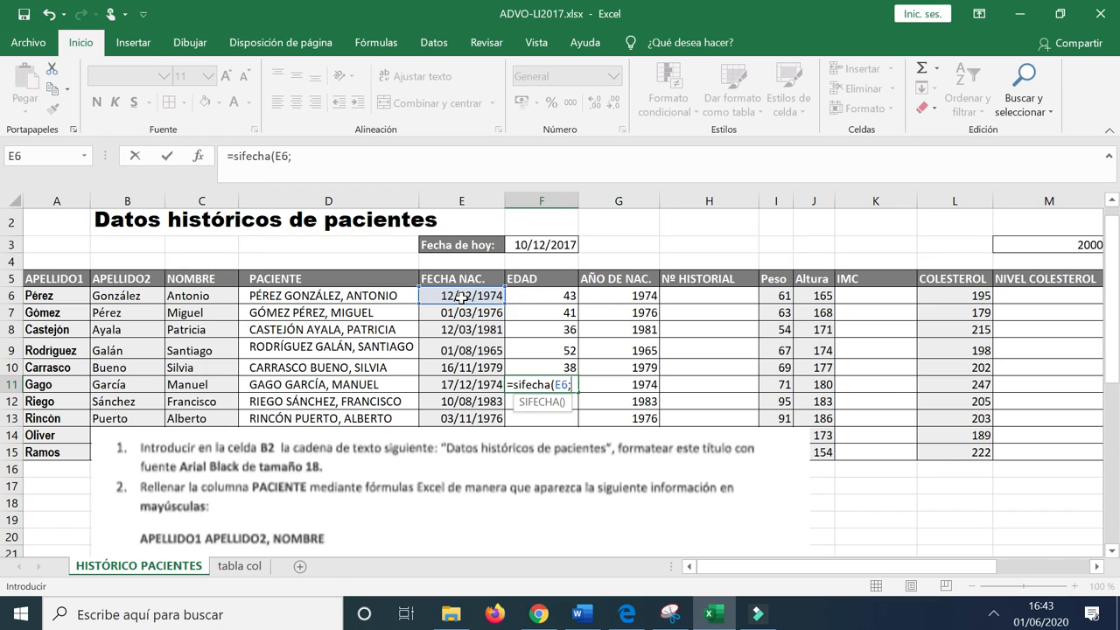
{"action": "left_click", "coordinate": [542, 248]}
{"action": "type", "text": ";"}
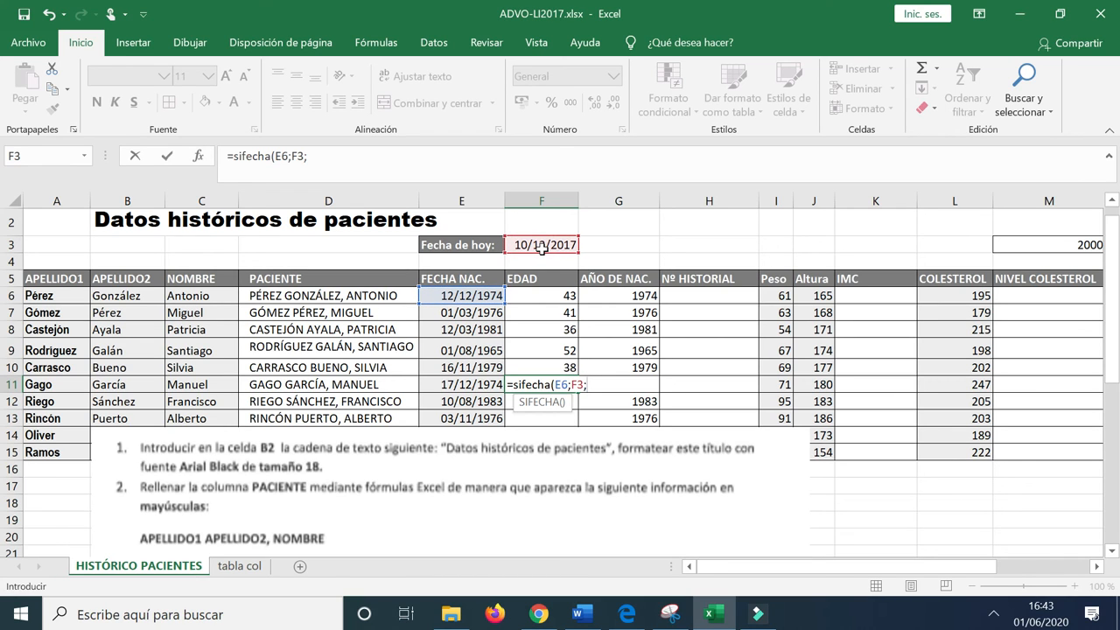
{"action": "type", "text": "\"Y\")"}
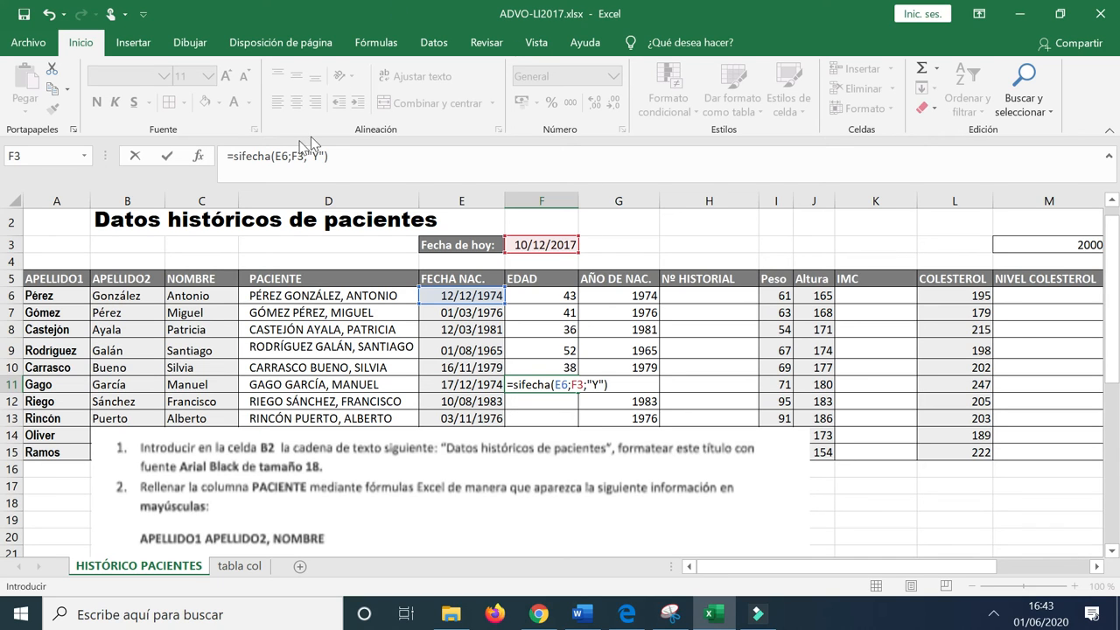
{"action": "left_click", "coordinate": [169, 157]}
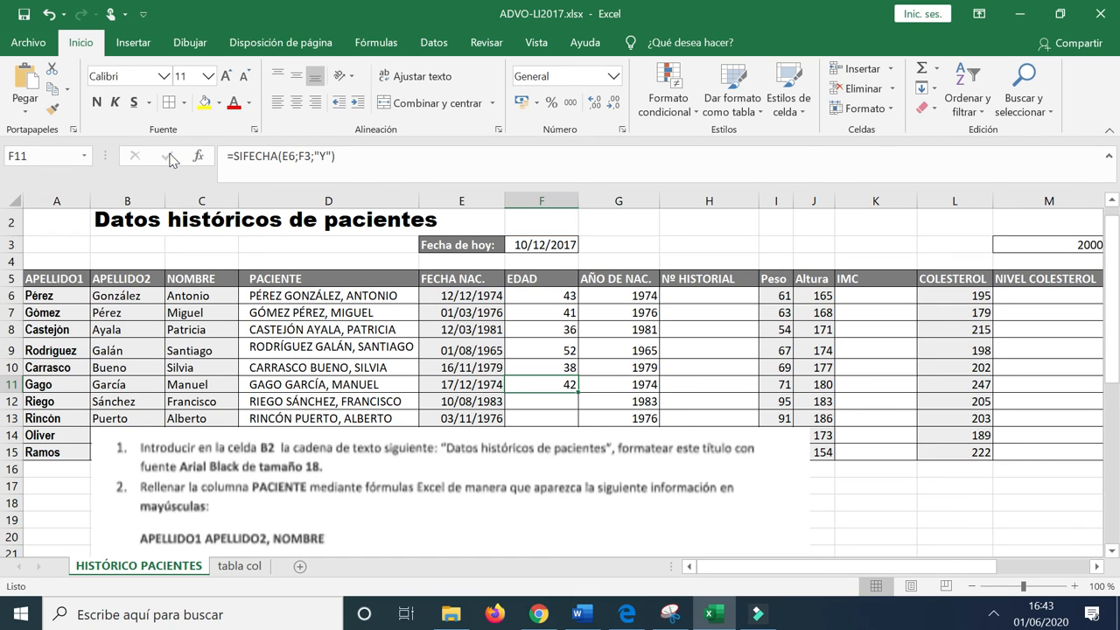
Compare the F6 and F11 formulas, fill the SIFECHA formula down to F13, and inspect the references in the copied cells.
{"action": "left_click", "coordinate": [551, 295]}
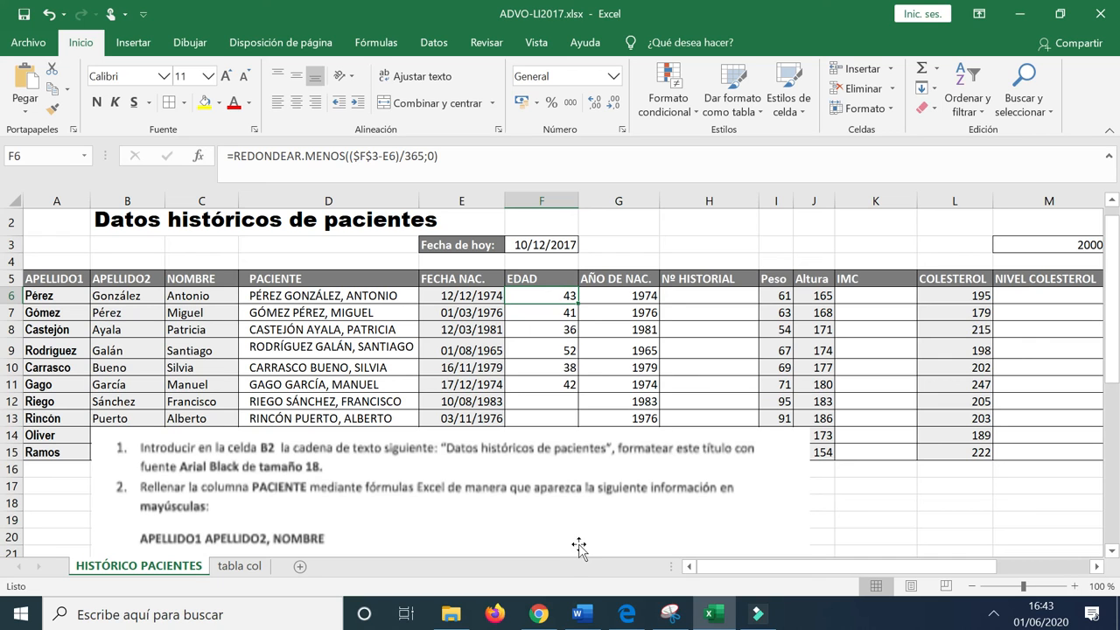
{"action": "left_click", "coordinate": [550, 389]}
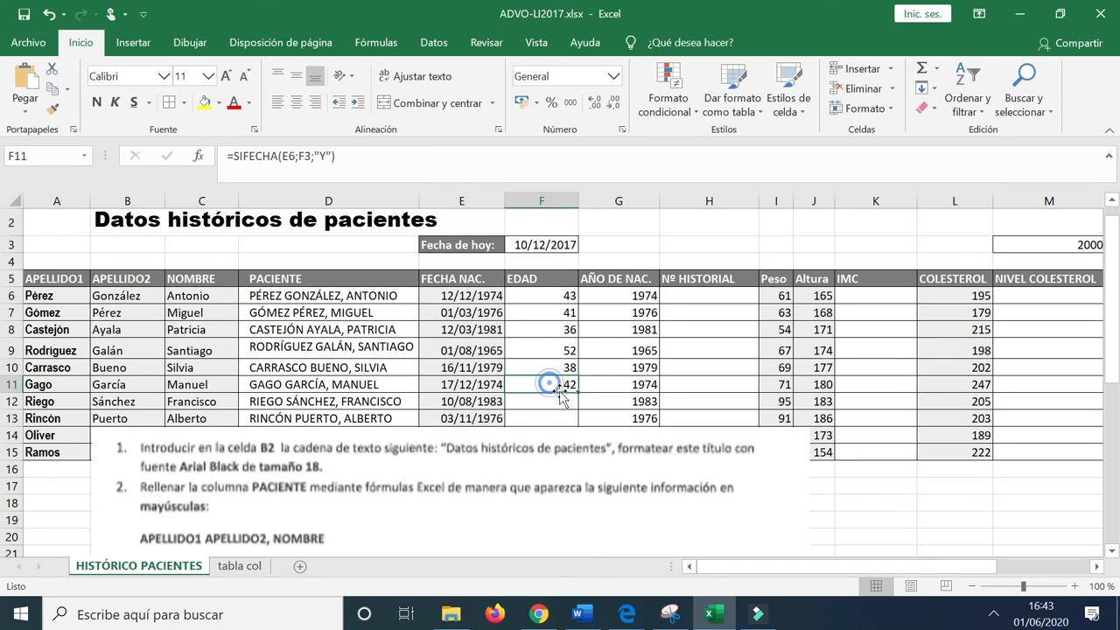
{"action": "left_click_drag", "start_coordinate": [578, 393], "coordinate": [574, 424]}
{"action": "left_click", "coordinate": [555, 388]}
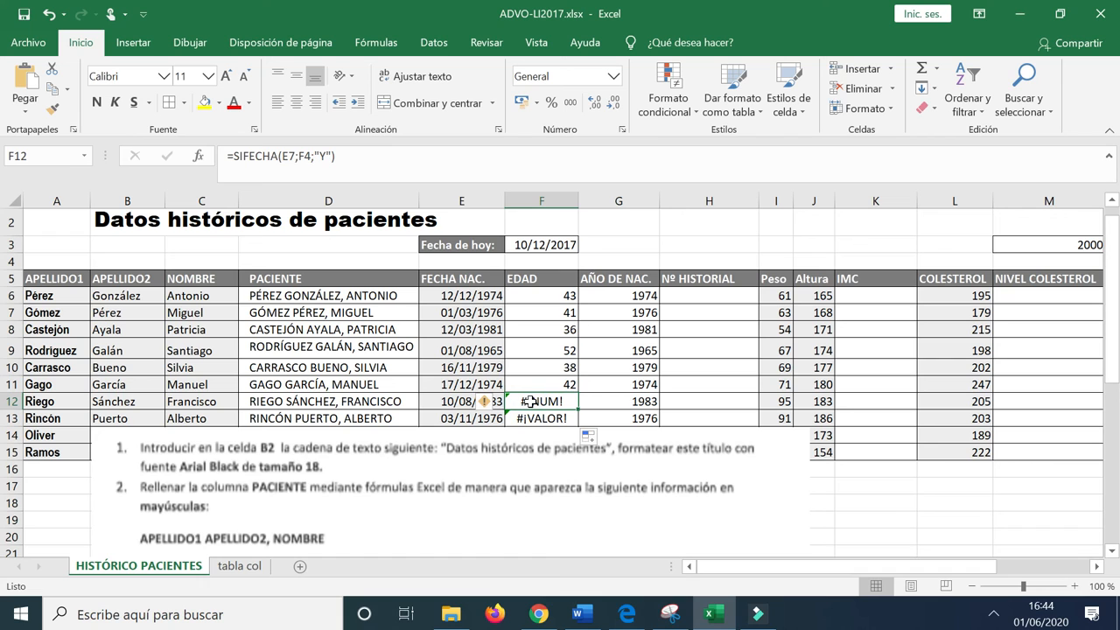
{"action": "left_click", "coordinate": [533, 433]}
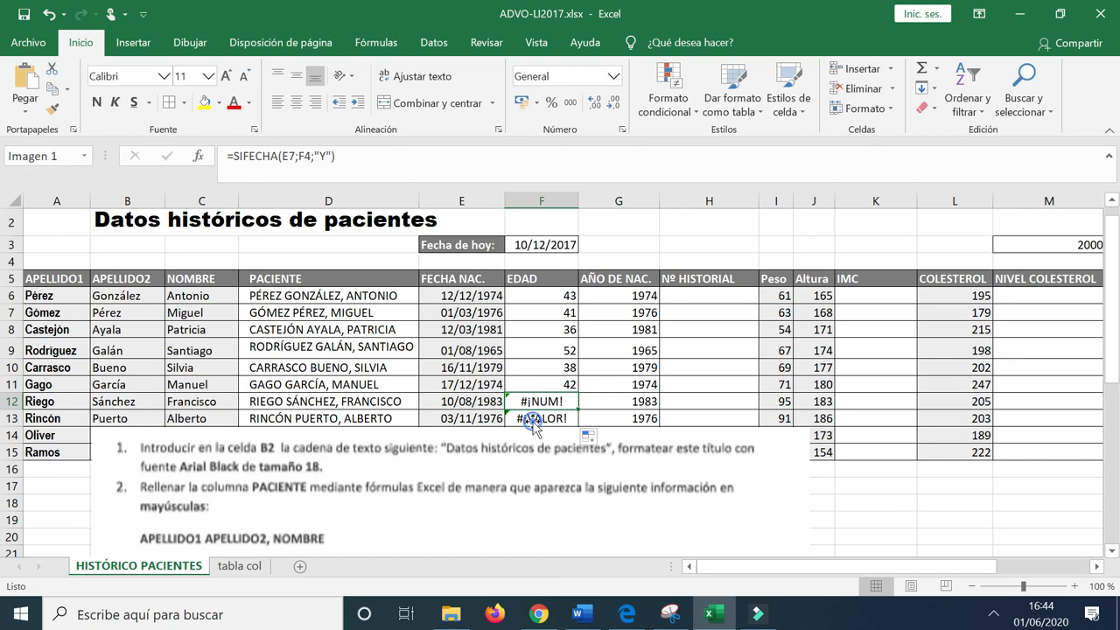
{"action": "left_click", "coordinate": [533, 419]}
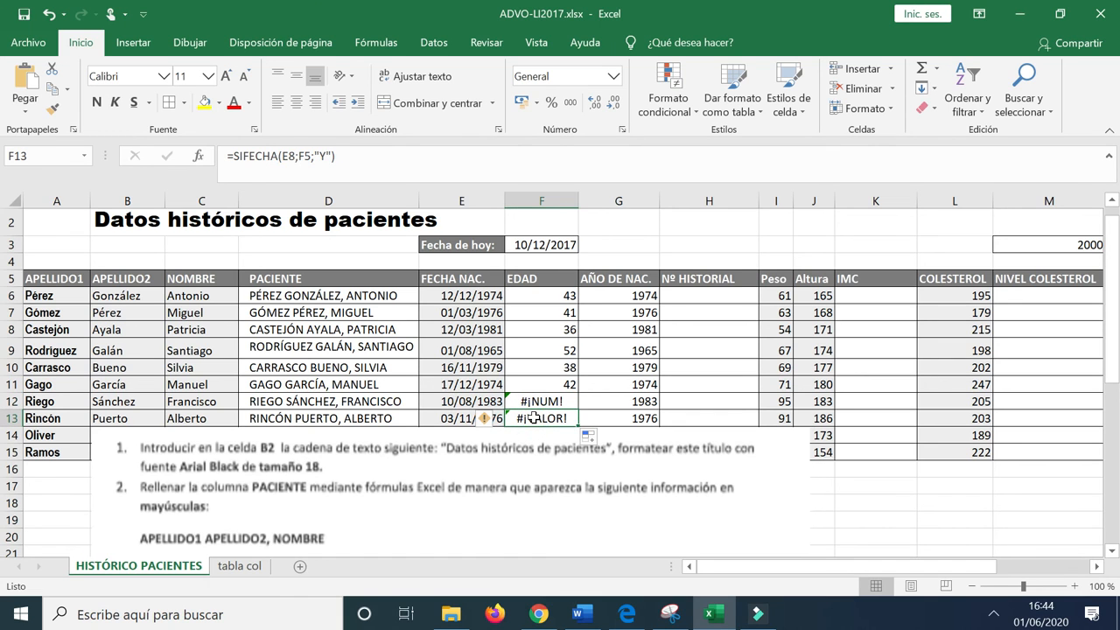
Make the F3 reference absolute in F11's SIFECHA formula, refill it down to F13, and compare it with the F6 formula.
{"action": "left_click", "coordinate": [549, 384]}
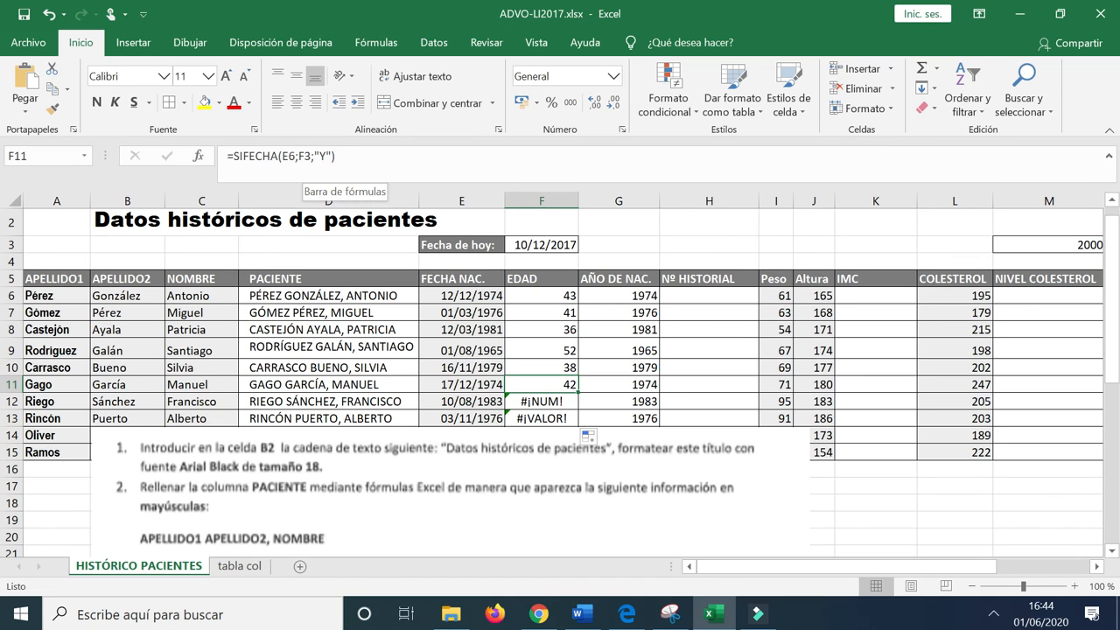
{"action": "left_click", "coordinate": [304, 156]}
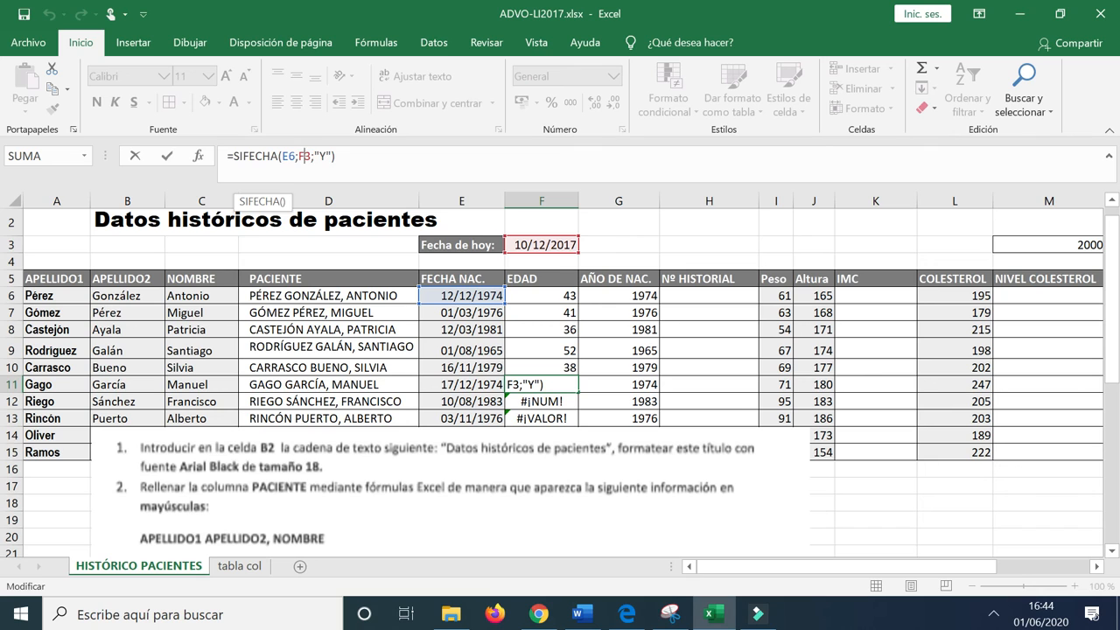
{"action": "key", "text": "F4"}
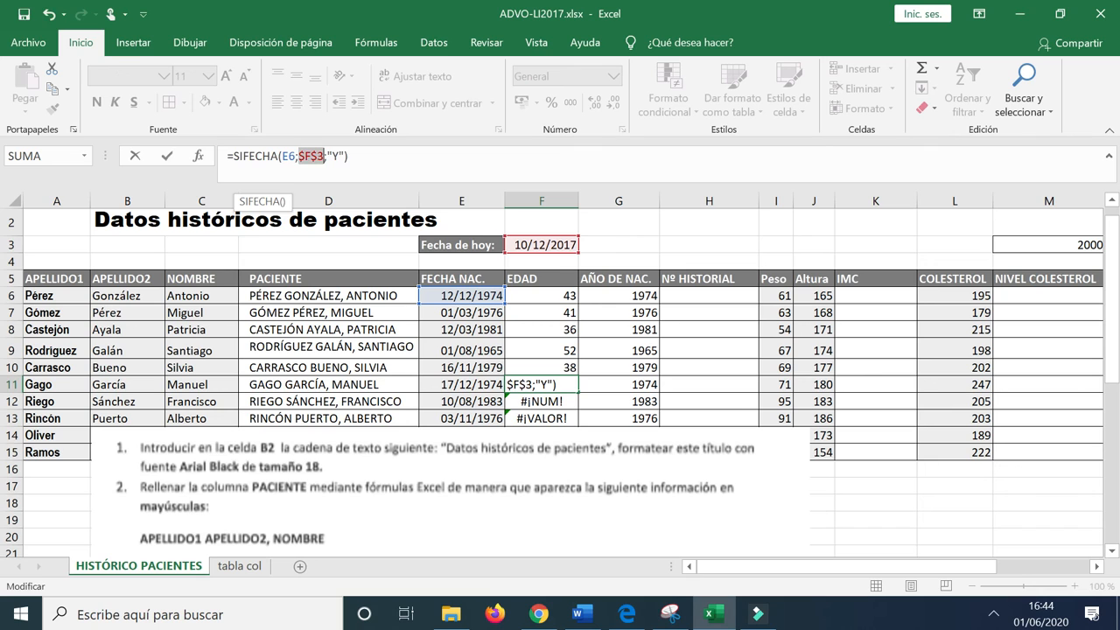
{"action": "left_click", "coordinate": [168, 157]}
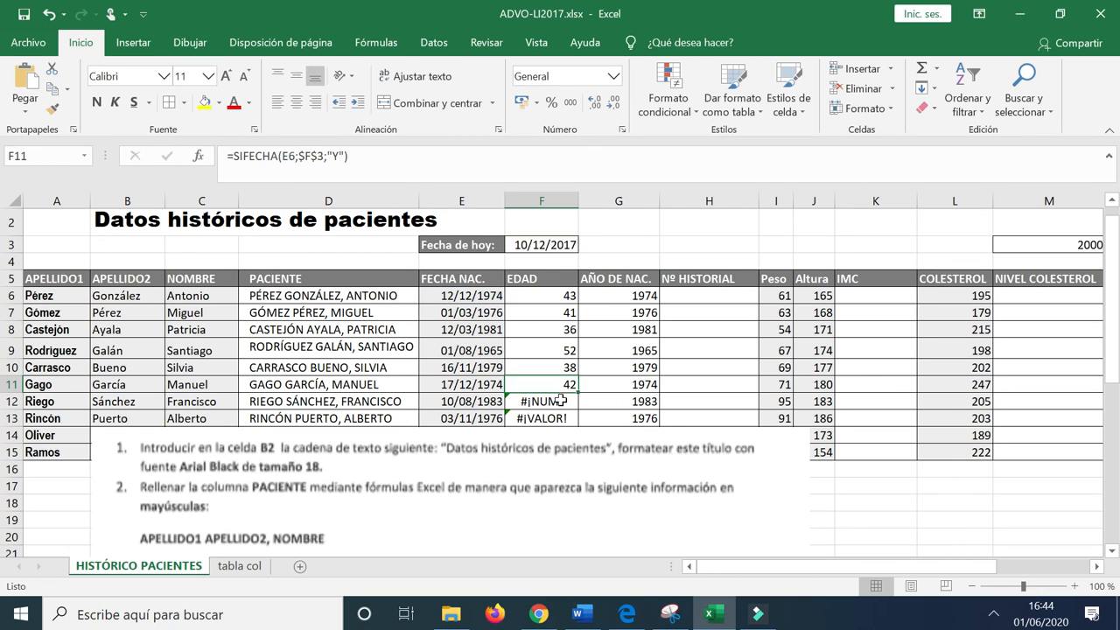
{"action": "left_click_drag", "start_coordinate": [580, 395], "coordinate": [575, 429]}
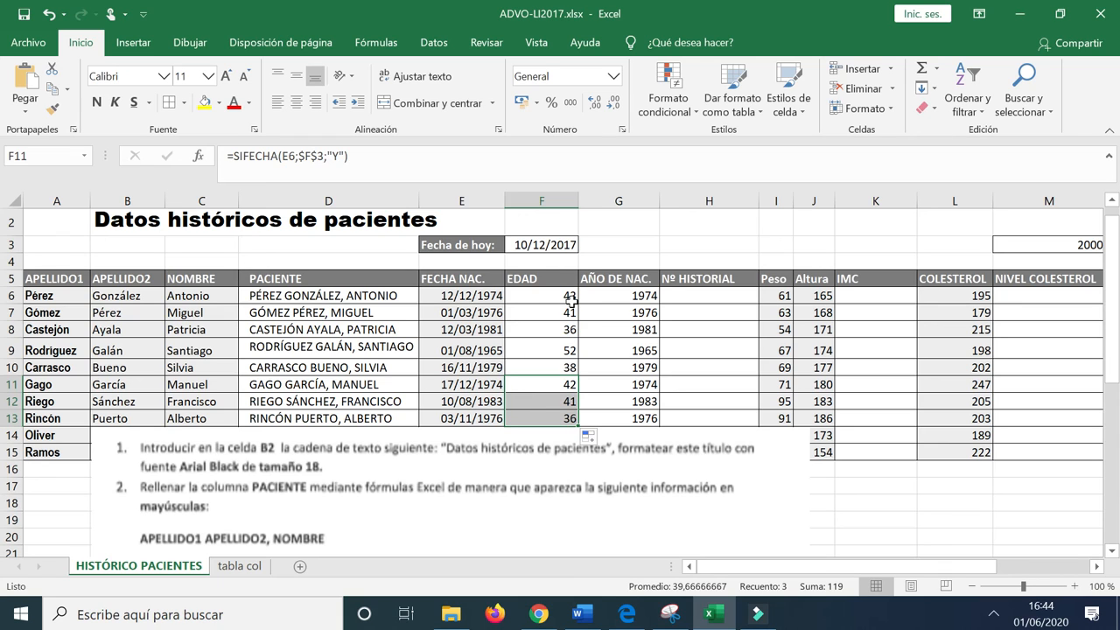
{"action": "left_click", "coordinate": [560, 385]}
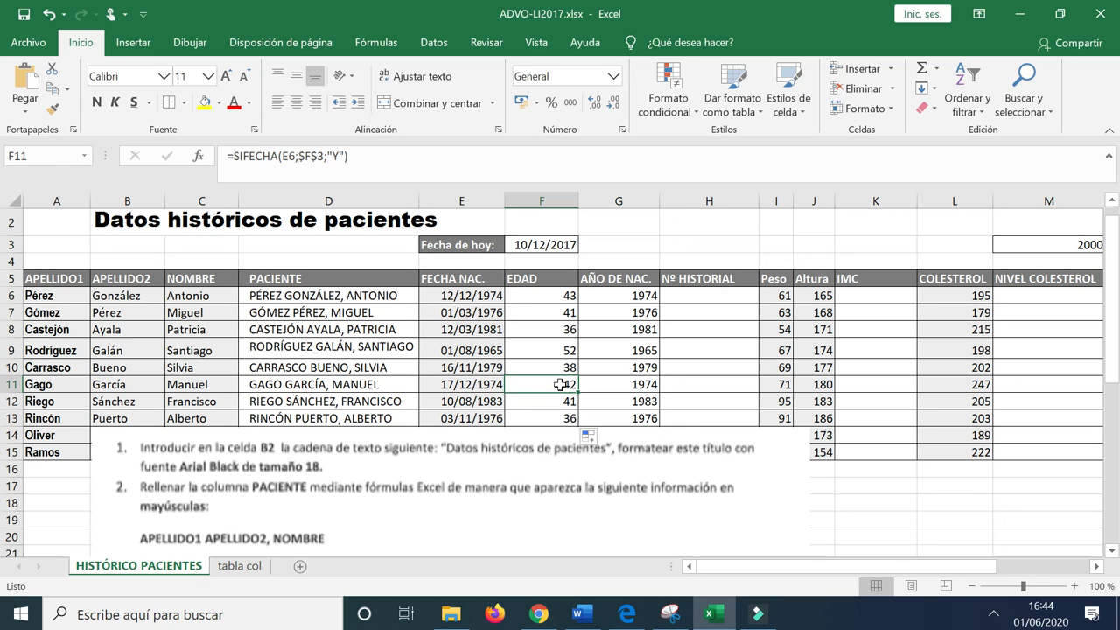
{"action": "left_click", "coordinate": [559, 297]}
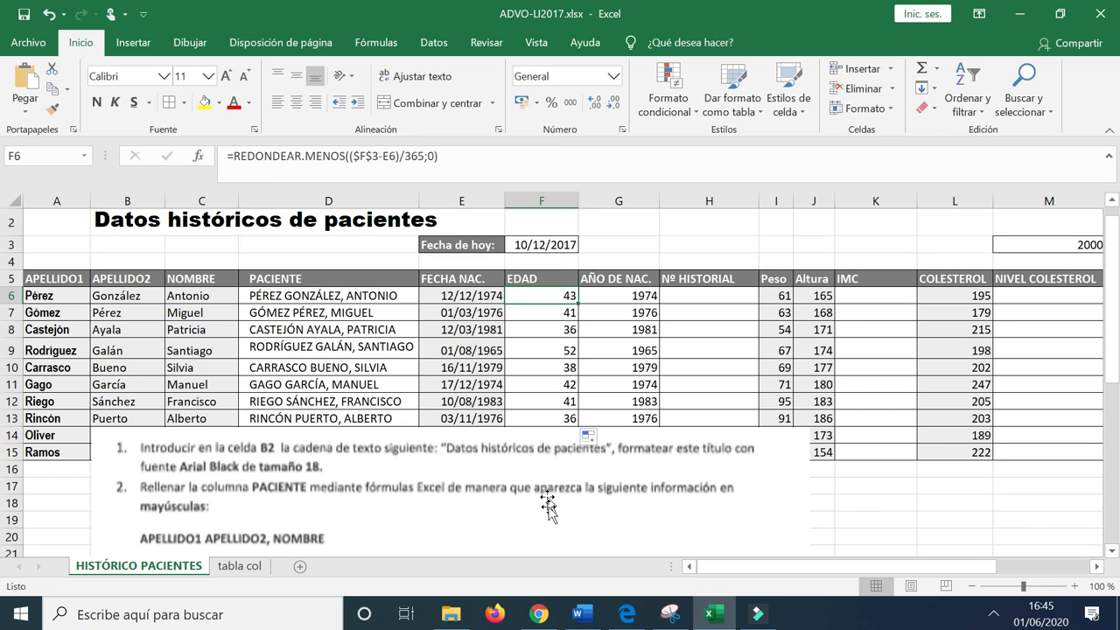
Move the instructions image clear of row 14 and fill the SIFECHA age formula from F13 down to F14.
{"action": "left_click_drag", "start_coordinate": [545, 518], "coordinate": [522, 505]}
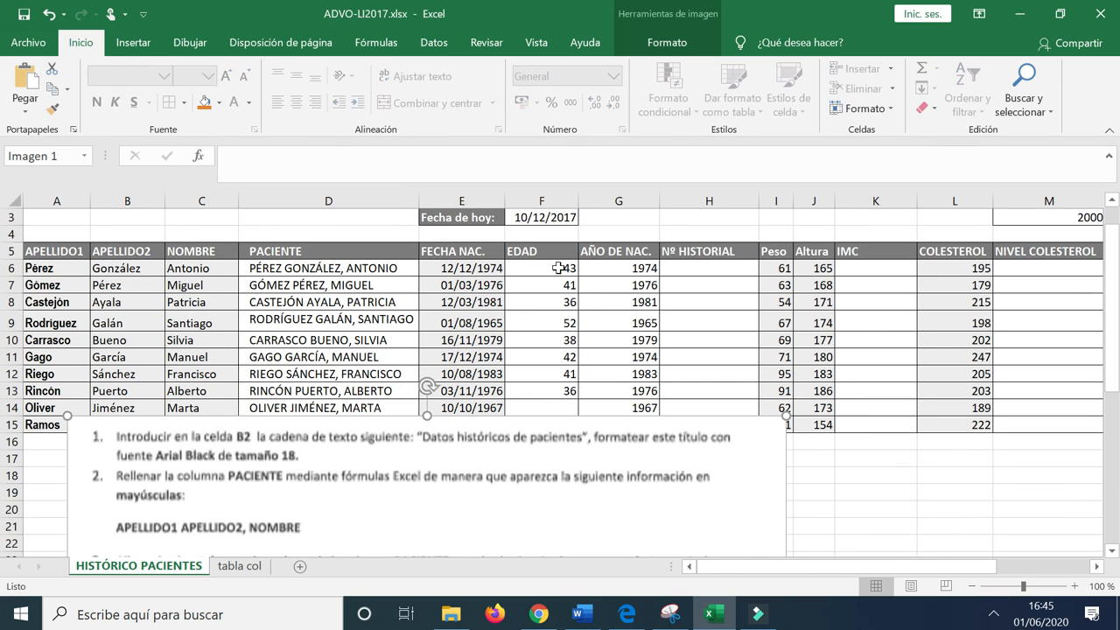
{"action": "left_click", "coordinate": [570, 389]}
{"action": "left_click_drag", "start_coordinate": [579, 404], "coordinate": [573, 422]}
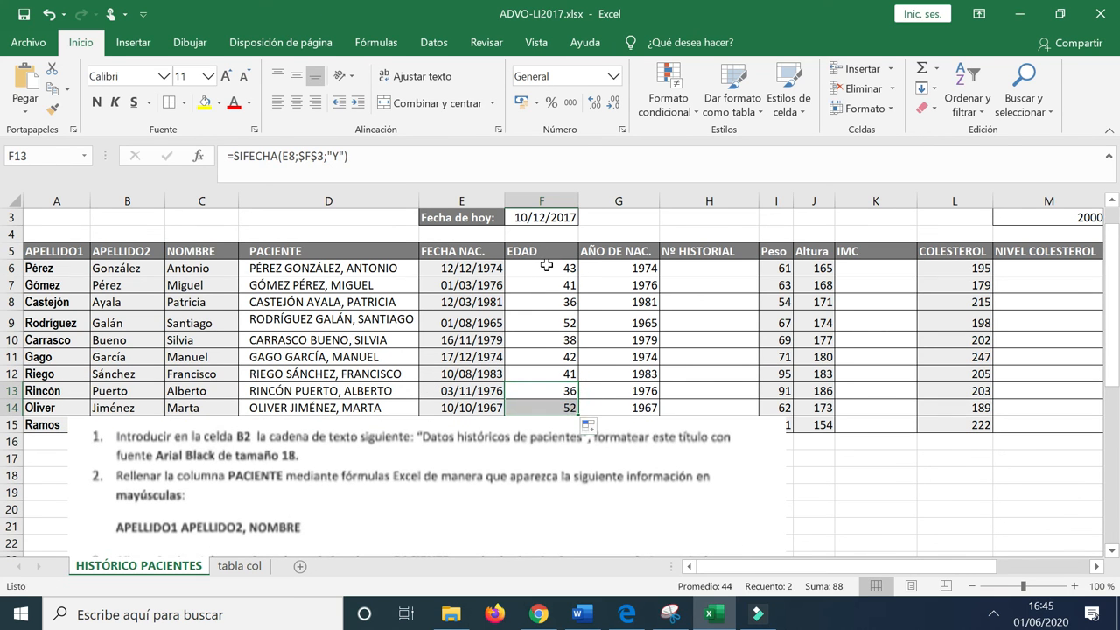
Open the cell format settings for the ages in F6:F14 and review the Número, Moneda and Contabilidad categories.
{"action": "left_click_drag", "start_coordinate": [546, 266], "coordinate": [558, 405]}
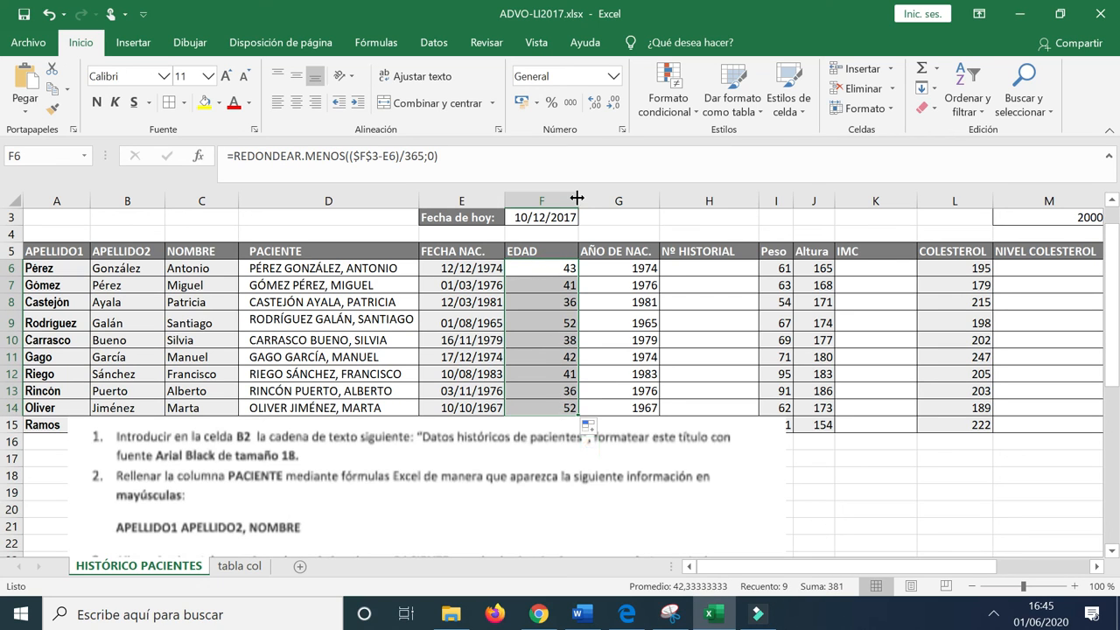
{"action": "left_click", "coordinate": [622, 130]}
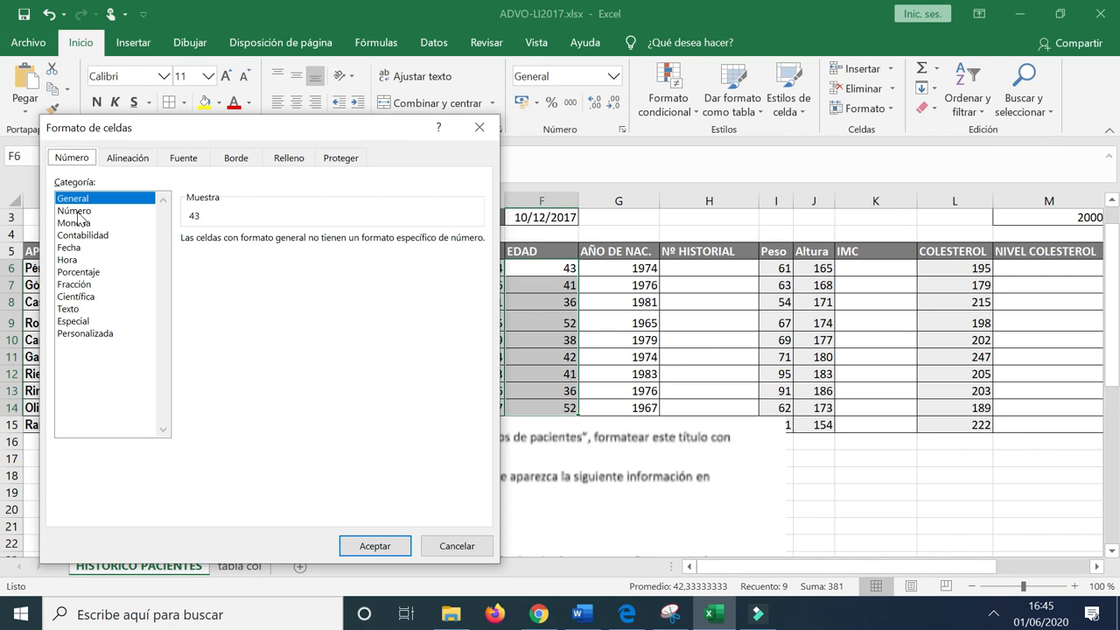
{"action": "left_click", "coordinate": [77, 213]}
{"action": "left_click", "coordinate": [83, 223]}
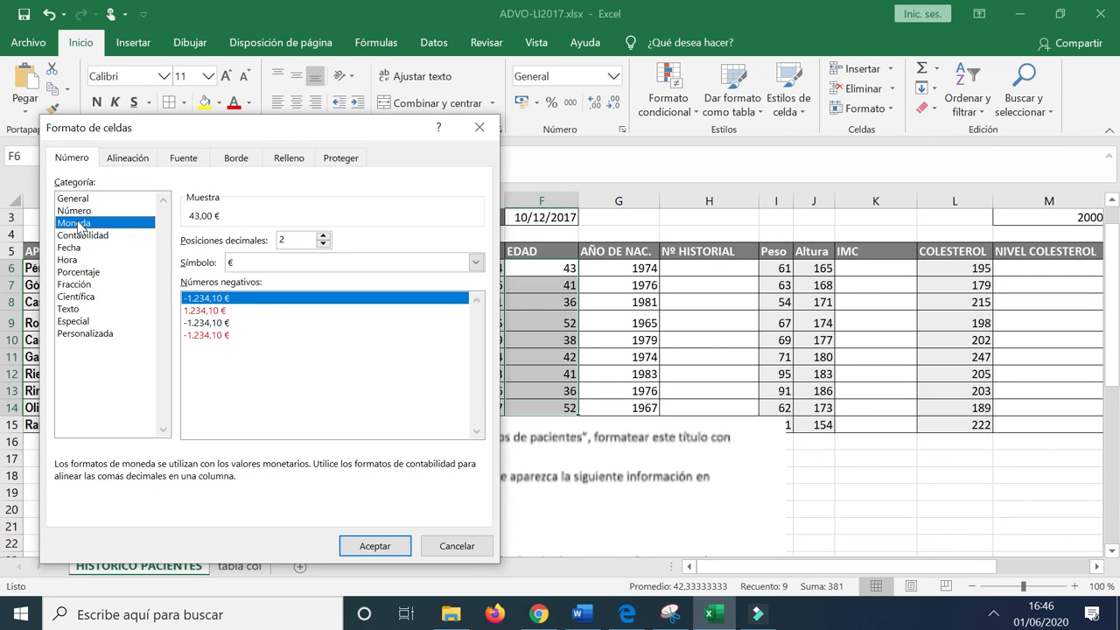
{"action": "left_click", "coordinate": [83, 236]}
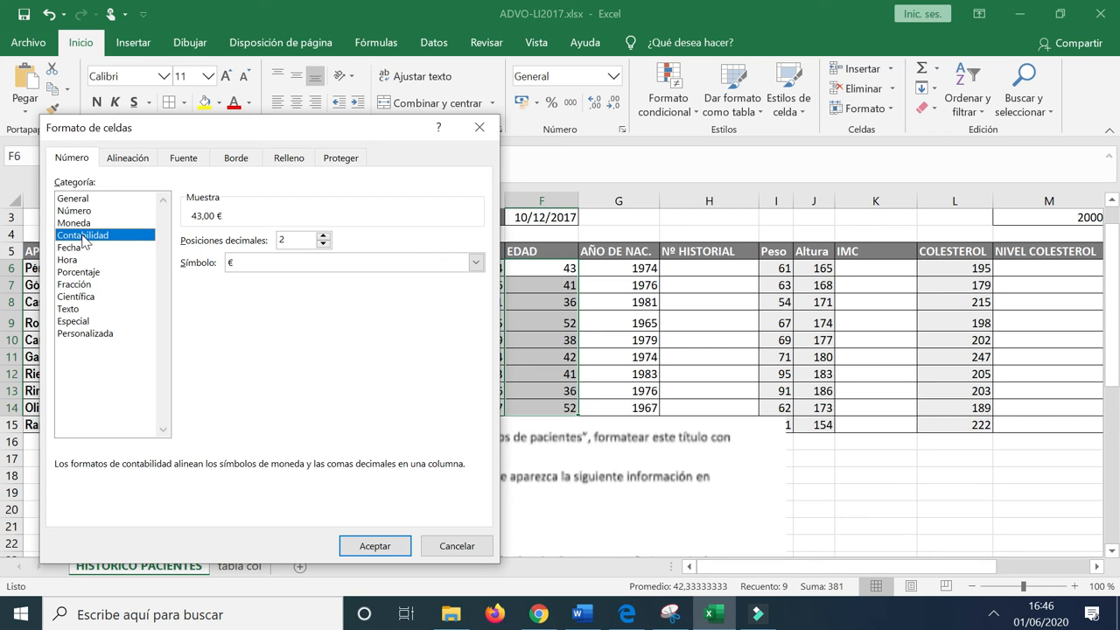
{"action": "left_click", "coordinate": [85, 212]}
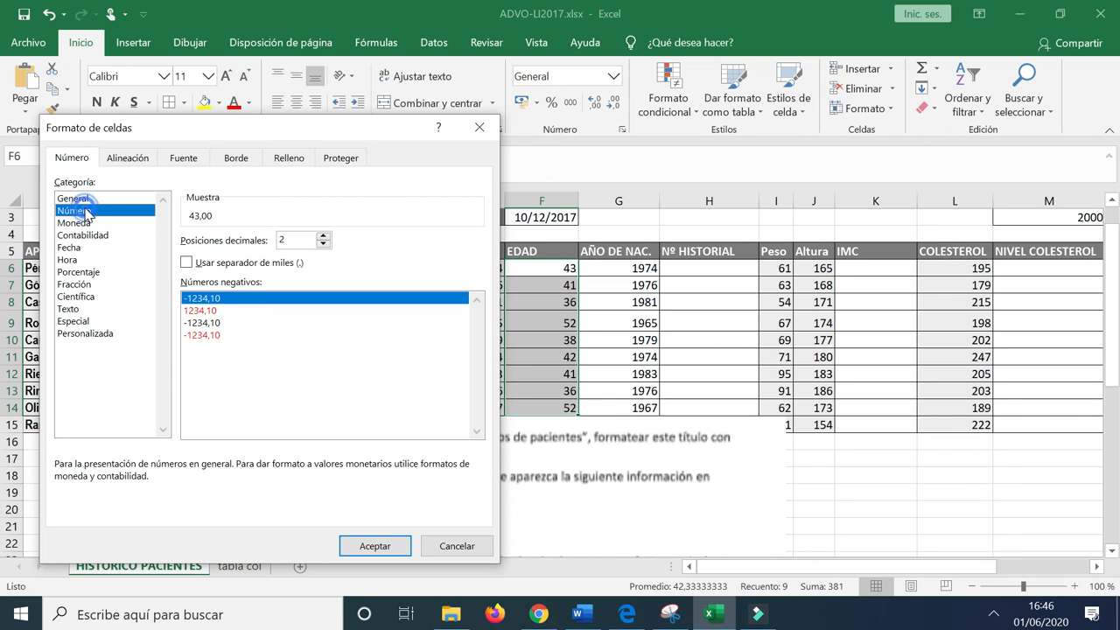
Apply the custom number format 0" a" to F6:F14, with a space before the a, comparing the 0 and 0,00 codes first.
{"action": "left_click", "coordinate": [102, 335]}
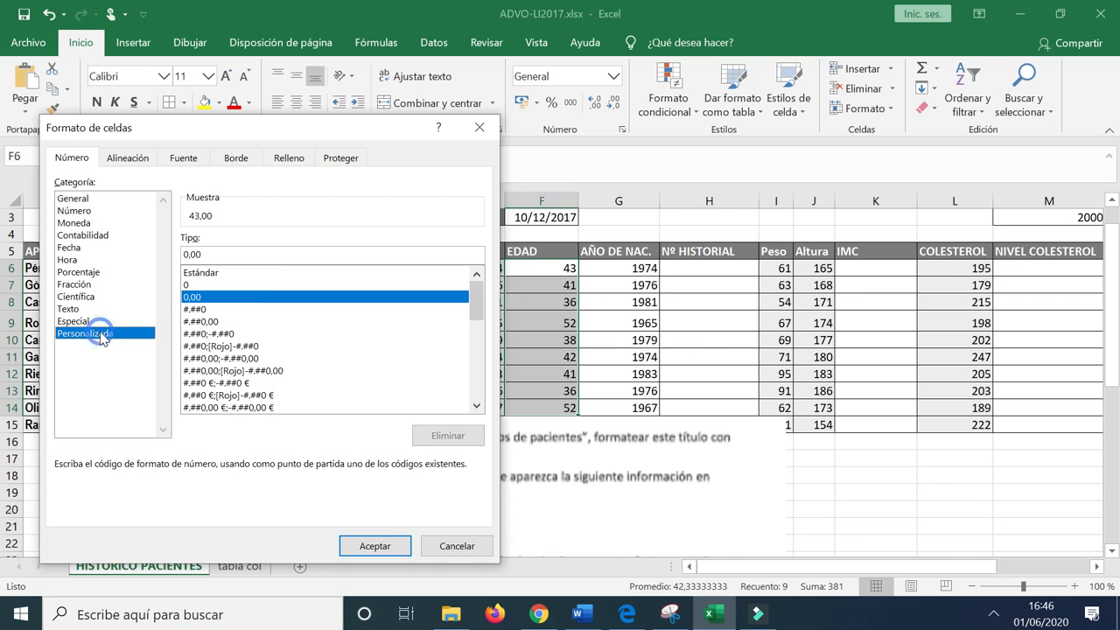
{"action": "left_click", "coordinate": [187, 285]}
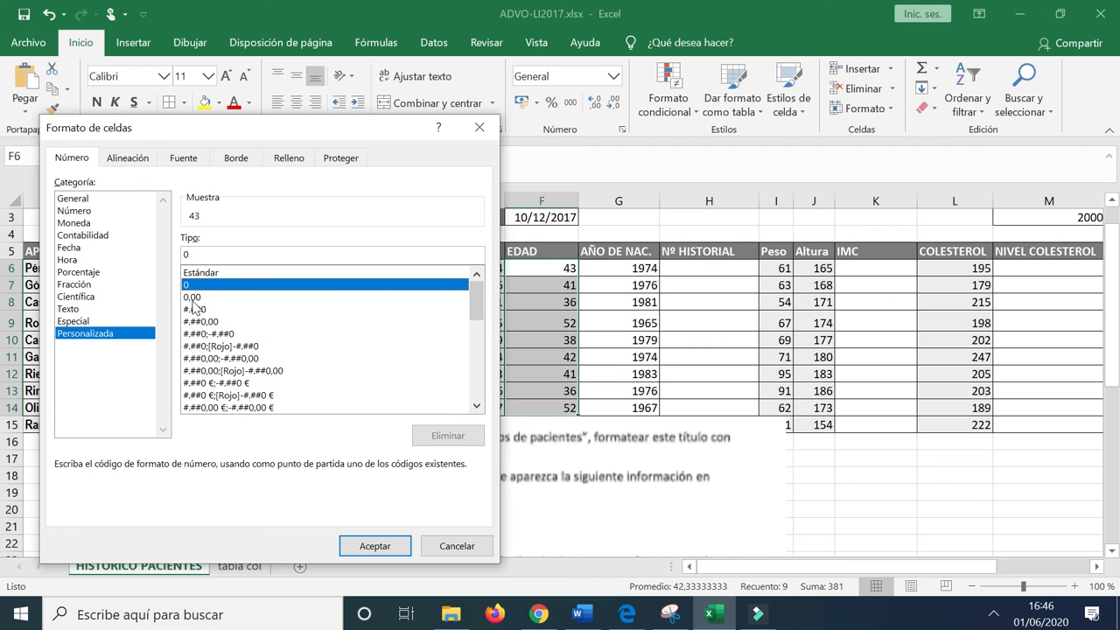
{"action": "left_click", "coordinate": [193, 298]}
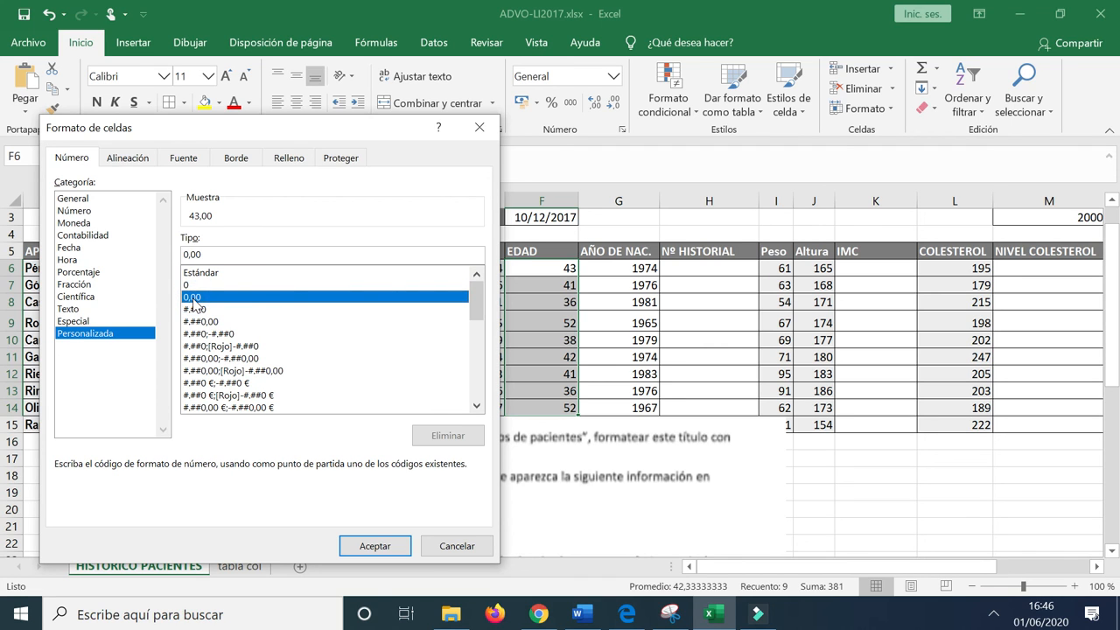
{"action": "left_click", "coordinate": [193, 286]}
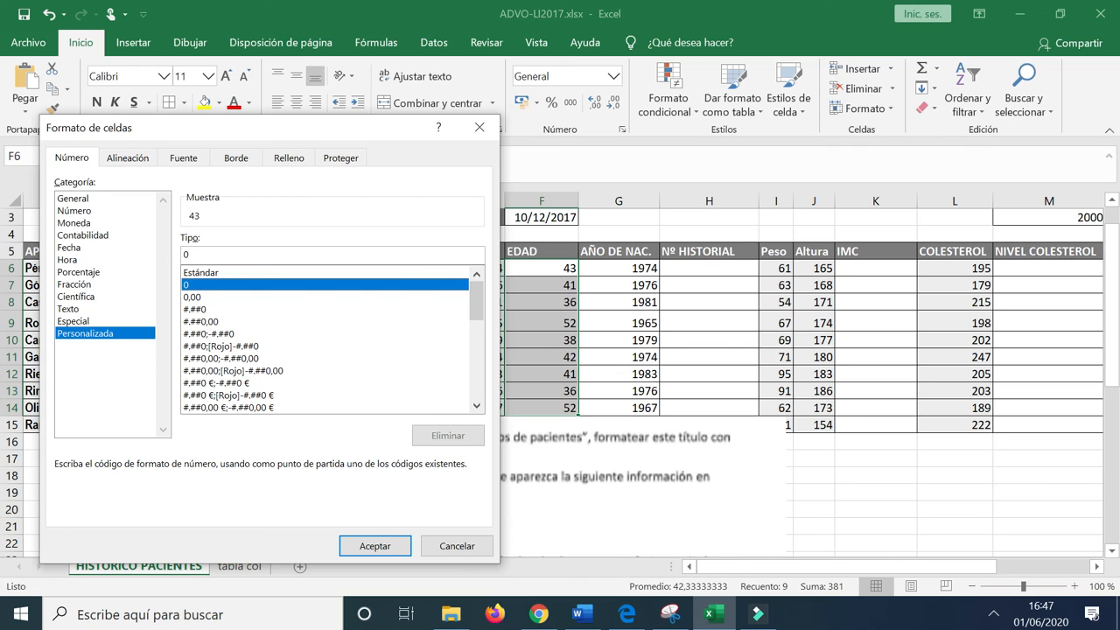
{"action": "left_click", "coordinate": [189, 254]}
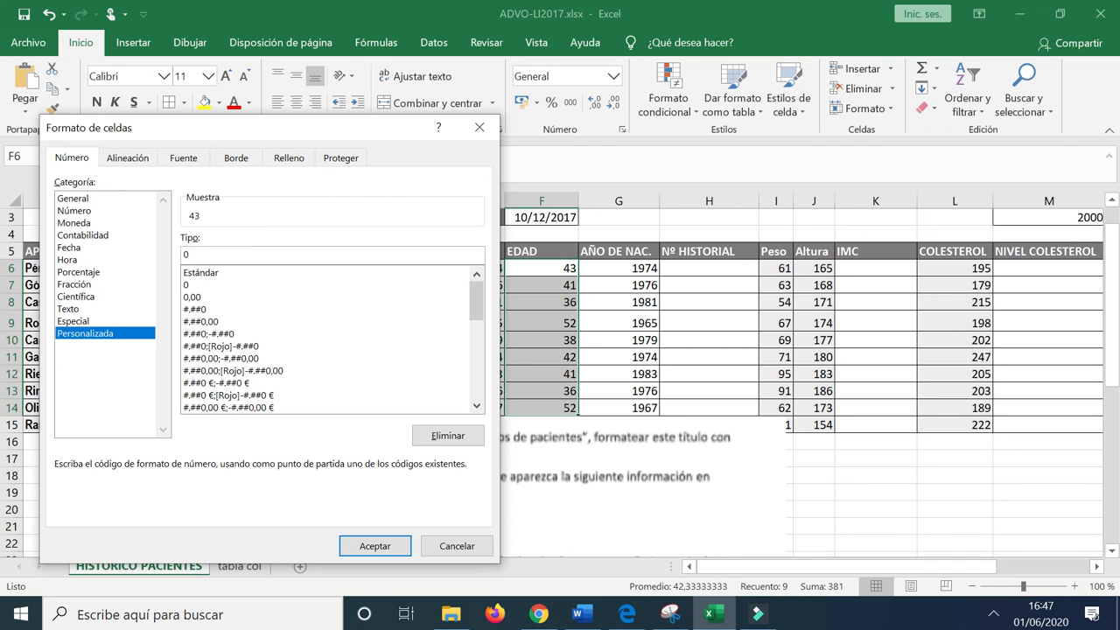
{"action": "type", "text": "\""}
{"action": "type", "text": "a\""}
{"action": "left_click", "coordinate": [370, 547]}
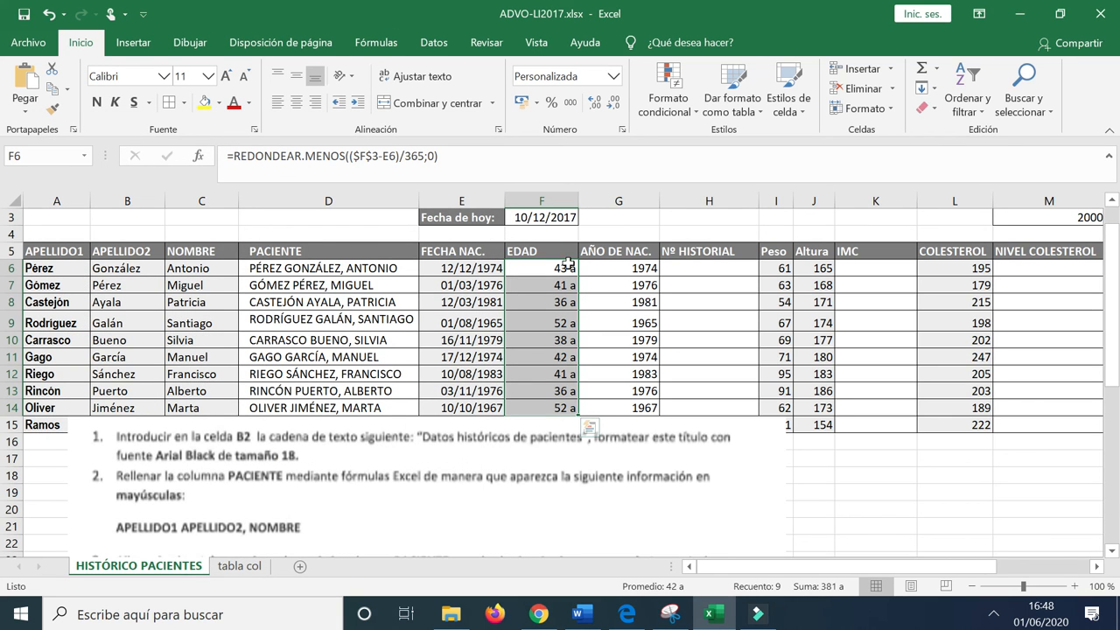
Reposition the instructions image to read the EDAD format requirement in question 5 and uncover the formatted ages in the first patient rows.
{"action": "left_click_drag", "start_coordinate": [483, 525], "coordinate": [637, 294]}
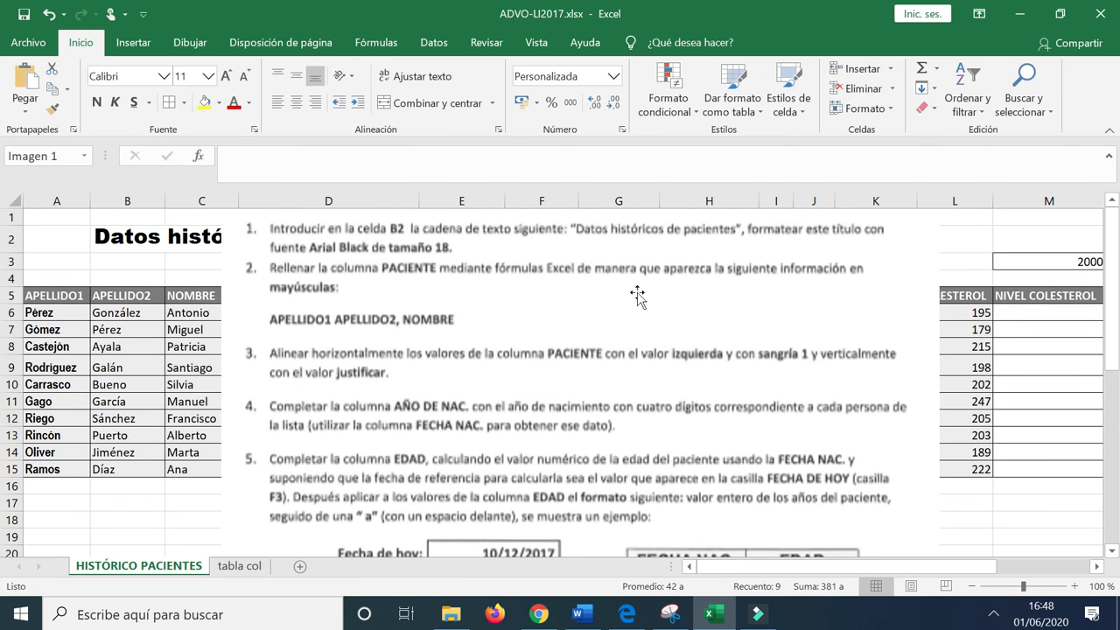
{"action": "left_click_drag", "start_coordinate": [477, 375], "coordinate": [497, 521]}
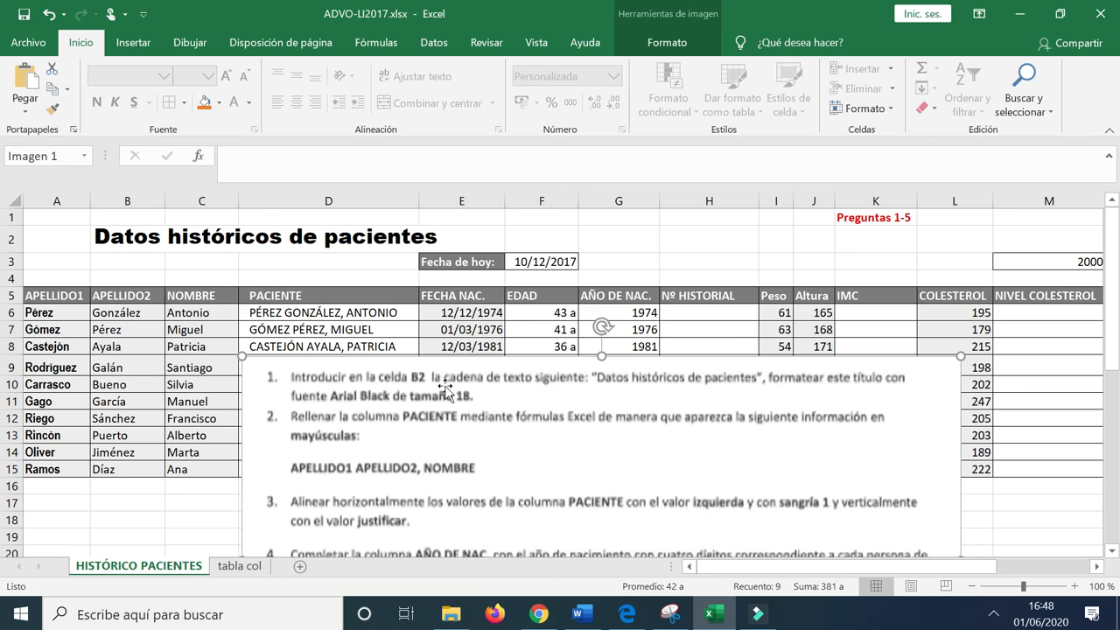
{"action": "key", "text": "F8"}
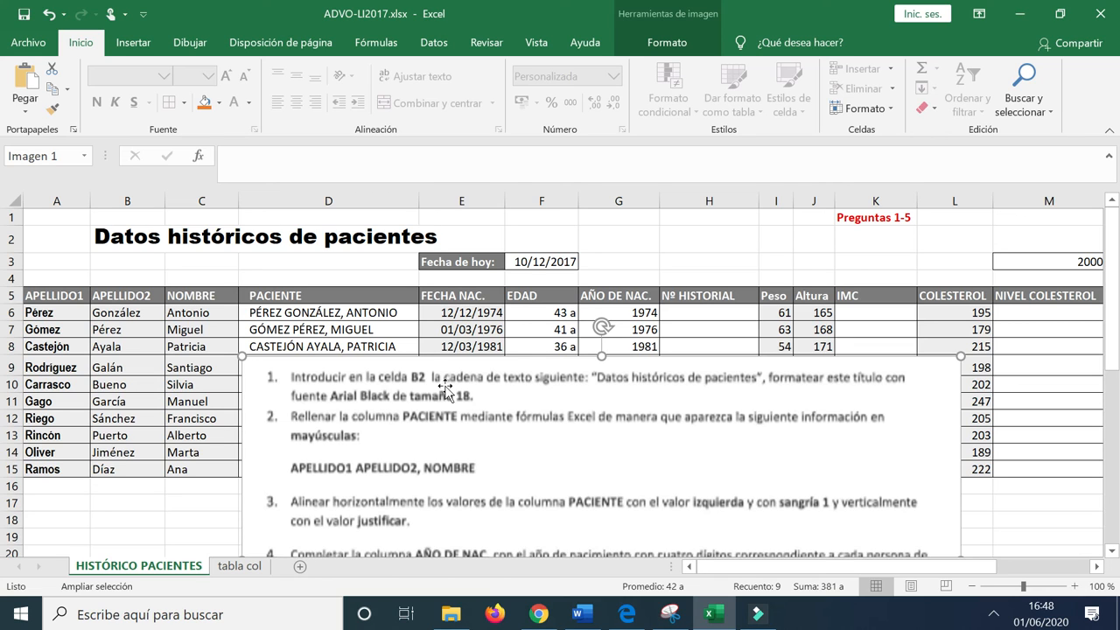